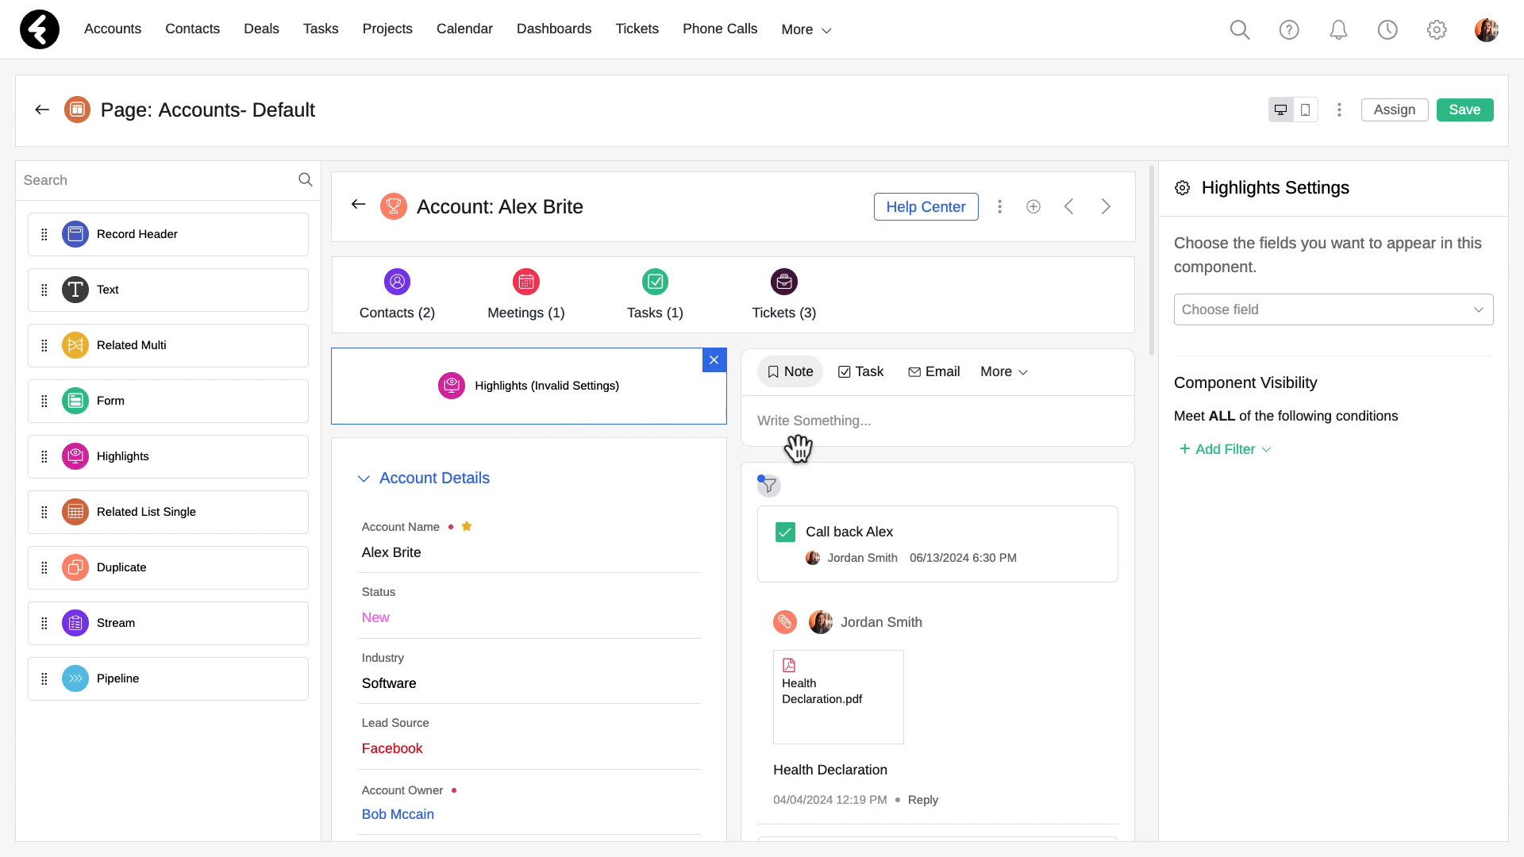
Add the Status field and the Account Owner's Business Unit field to the Highlights component.
{"action": "left_click", "coordinate": [1226, 314]}
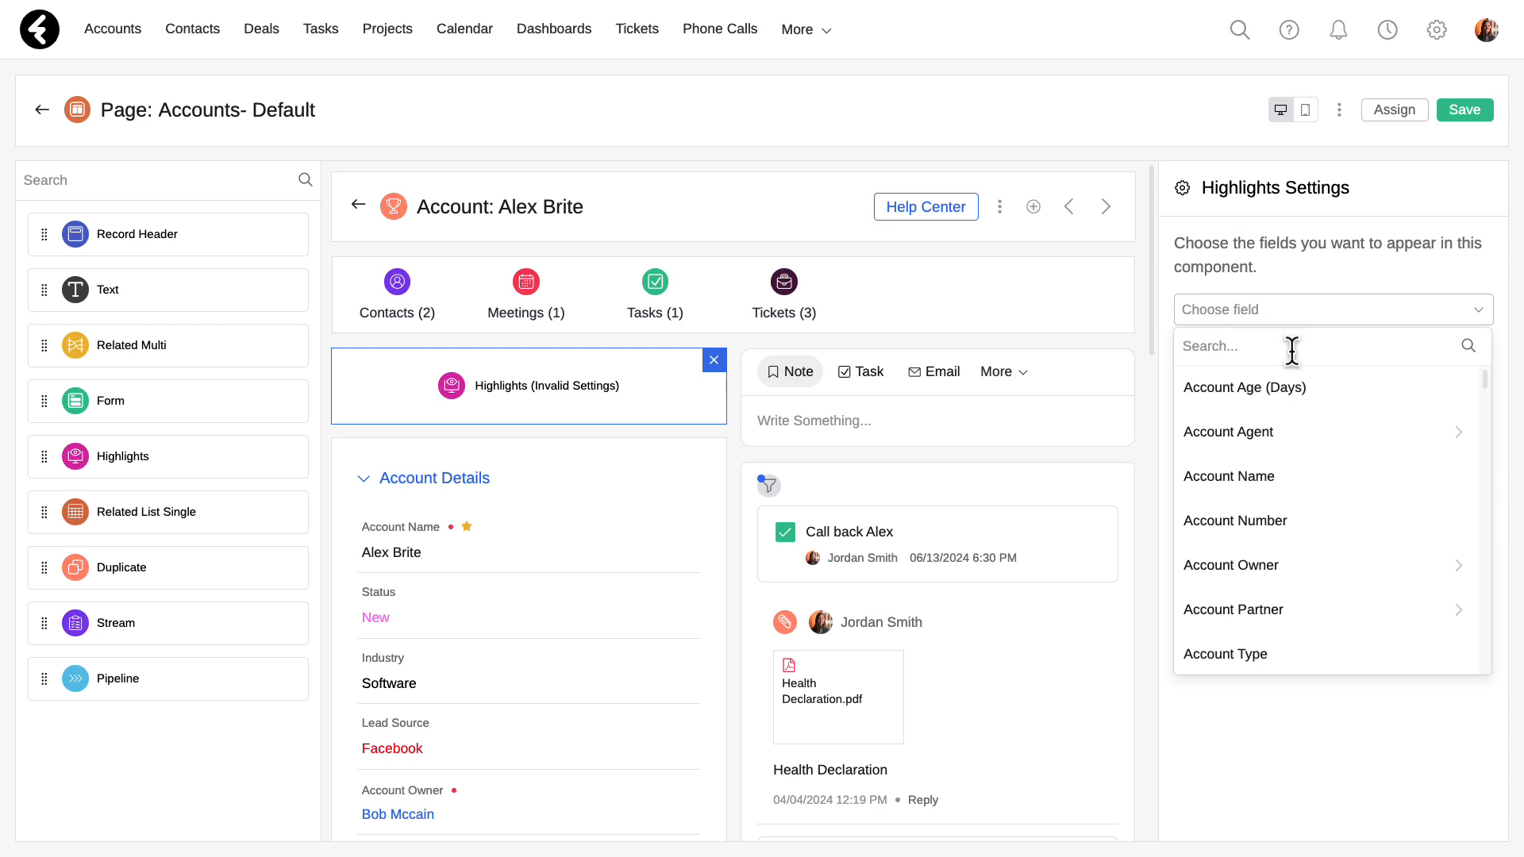
{"action": "type", "text": "stat"}
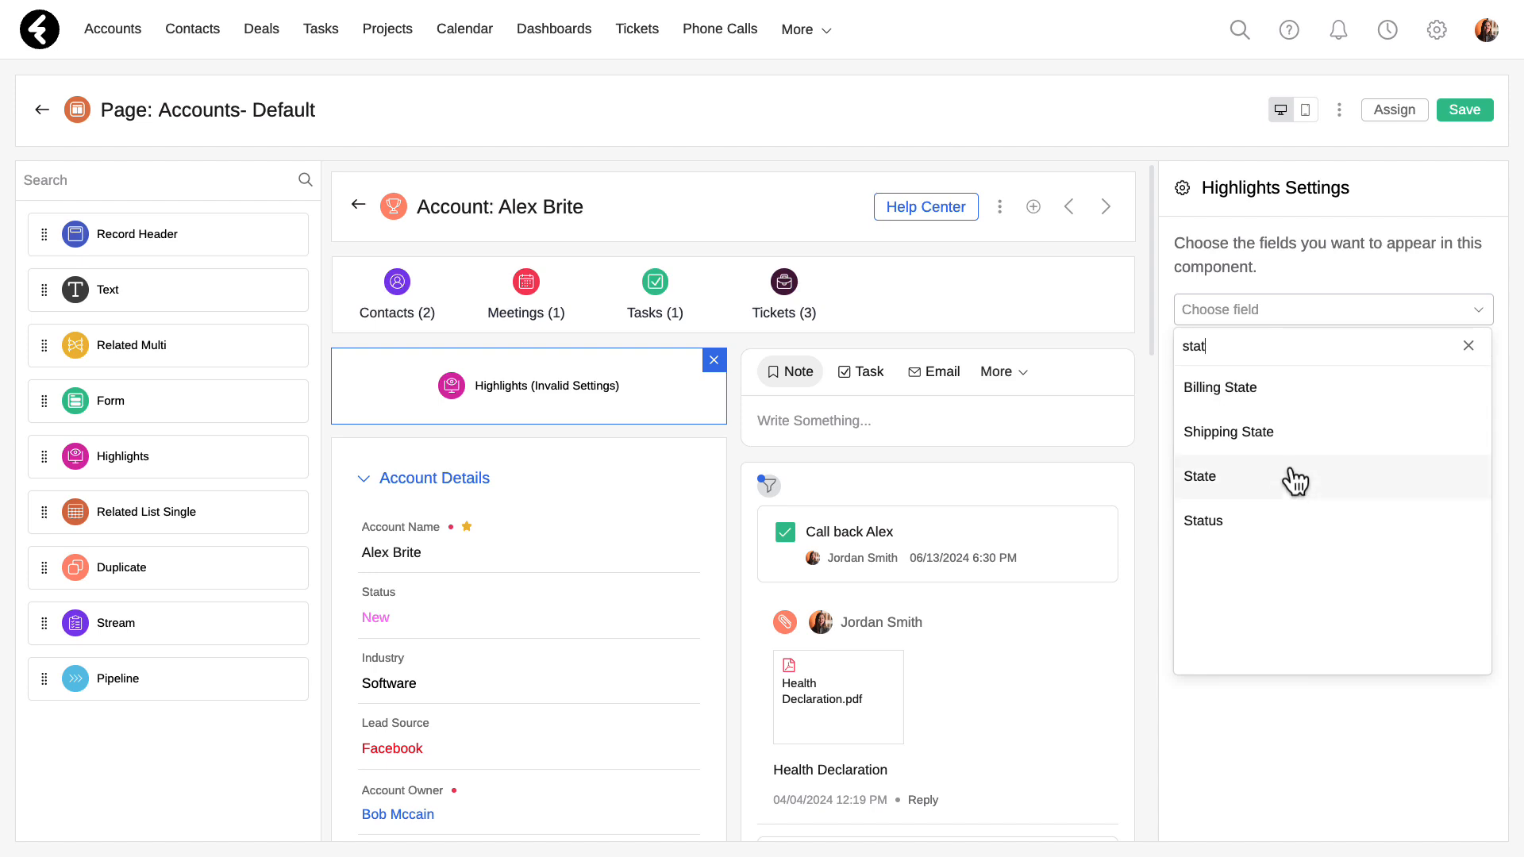
{"action": "left_click", "coordinate": [1288, 521]}
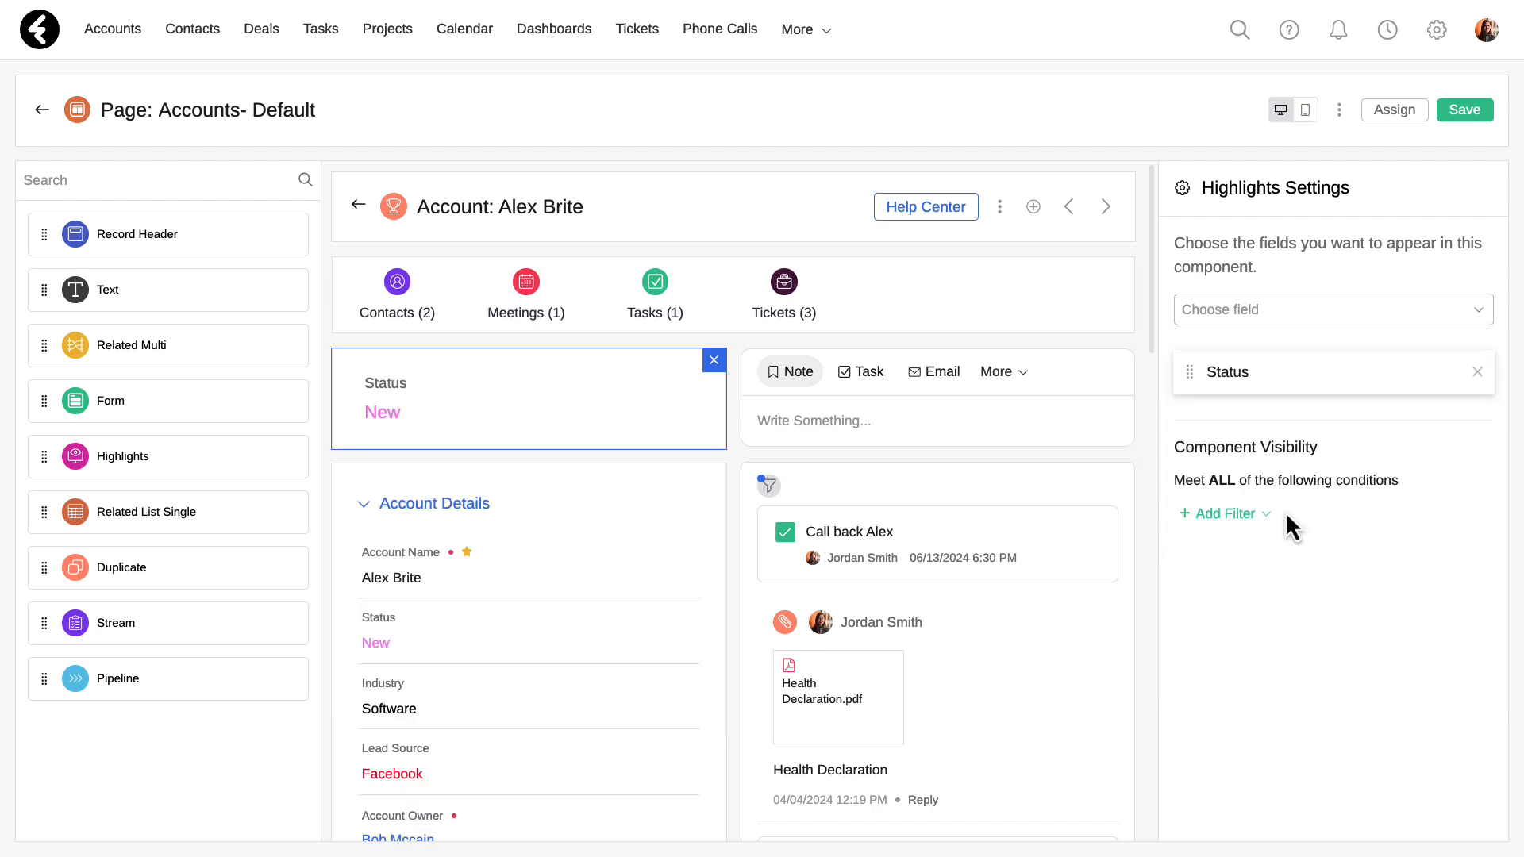
{"action": "left_click", "coordinate": [1282, 311]}
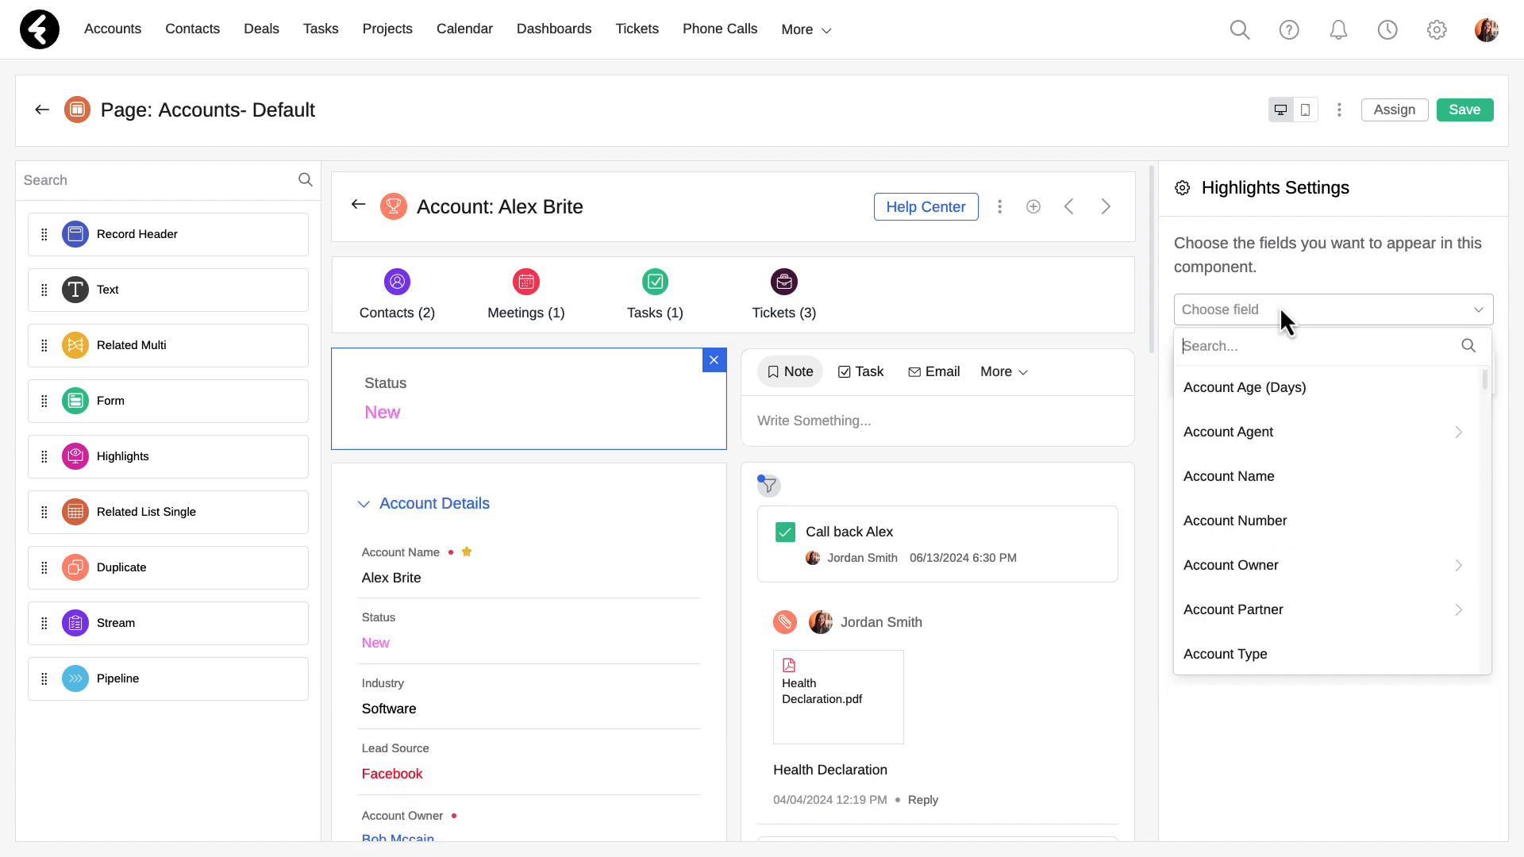
{"action": "left_click", "coordinate": [1459, 570]}
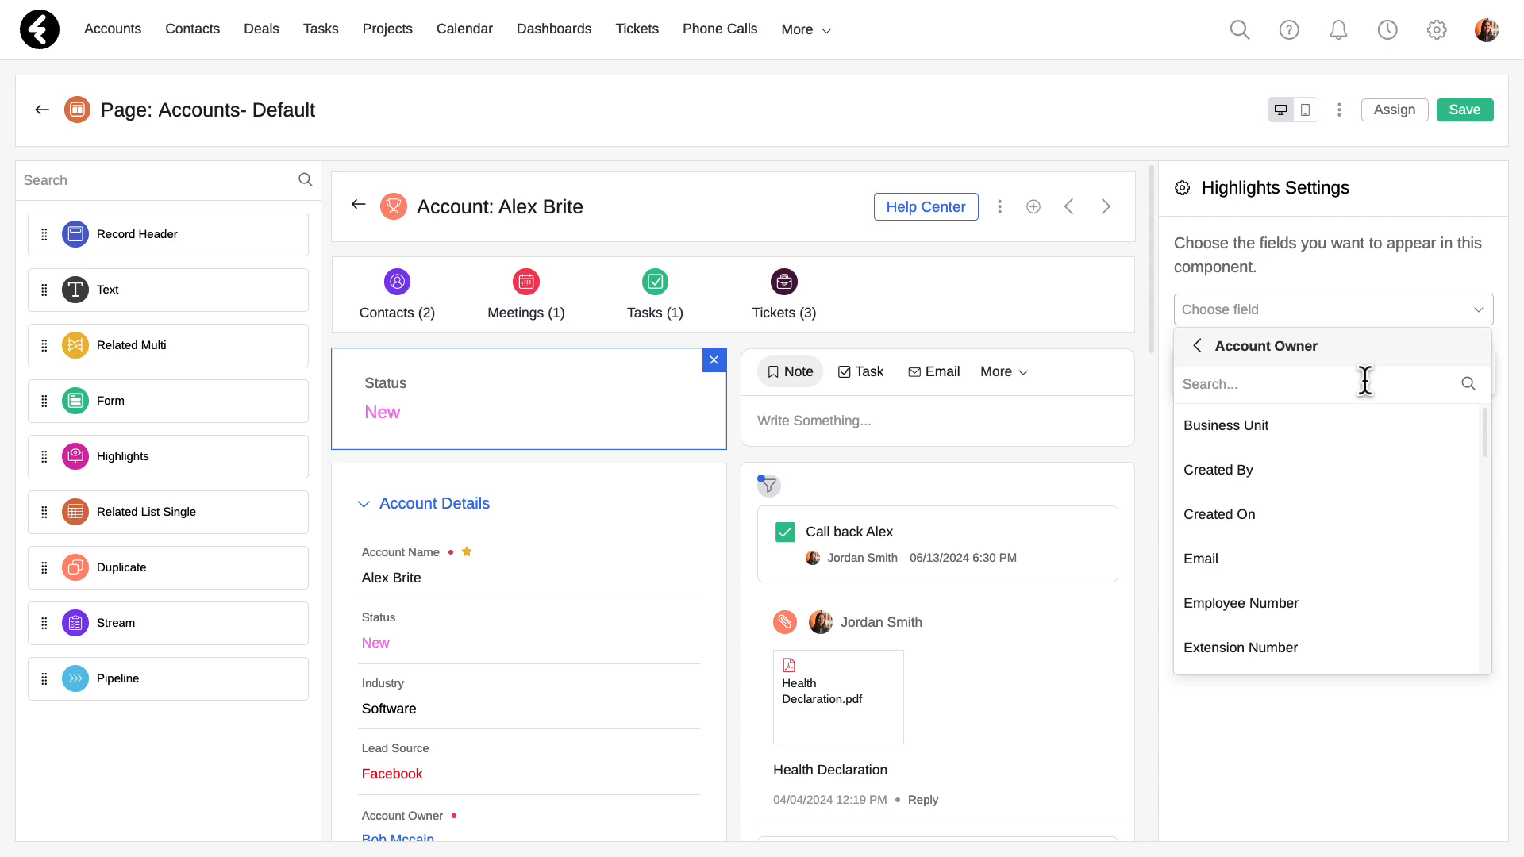
{"action": "left_click", "coordinate": [1350, 427]}
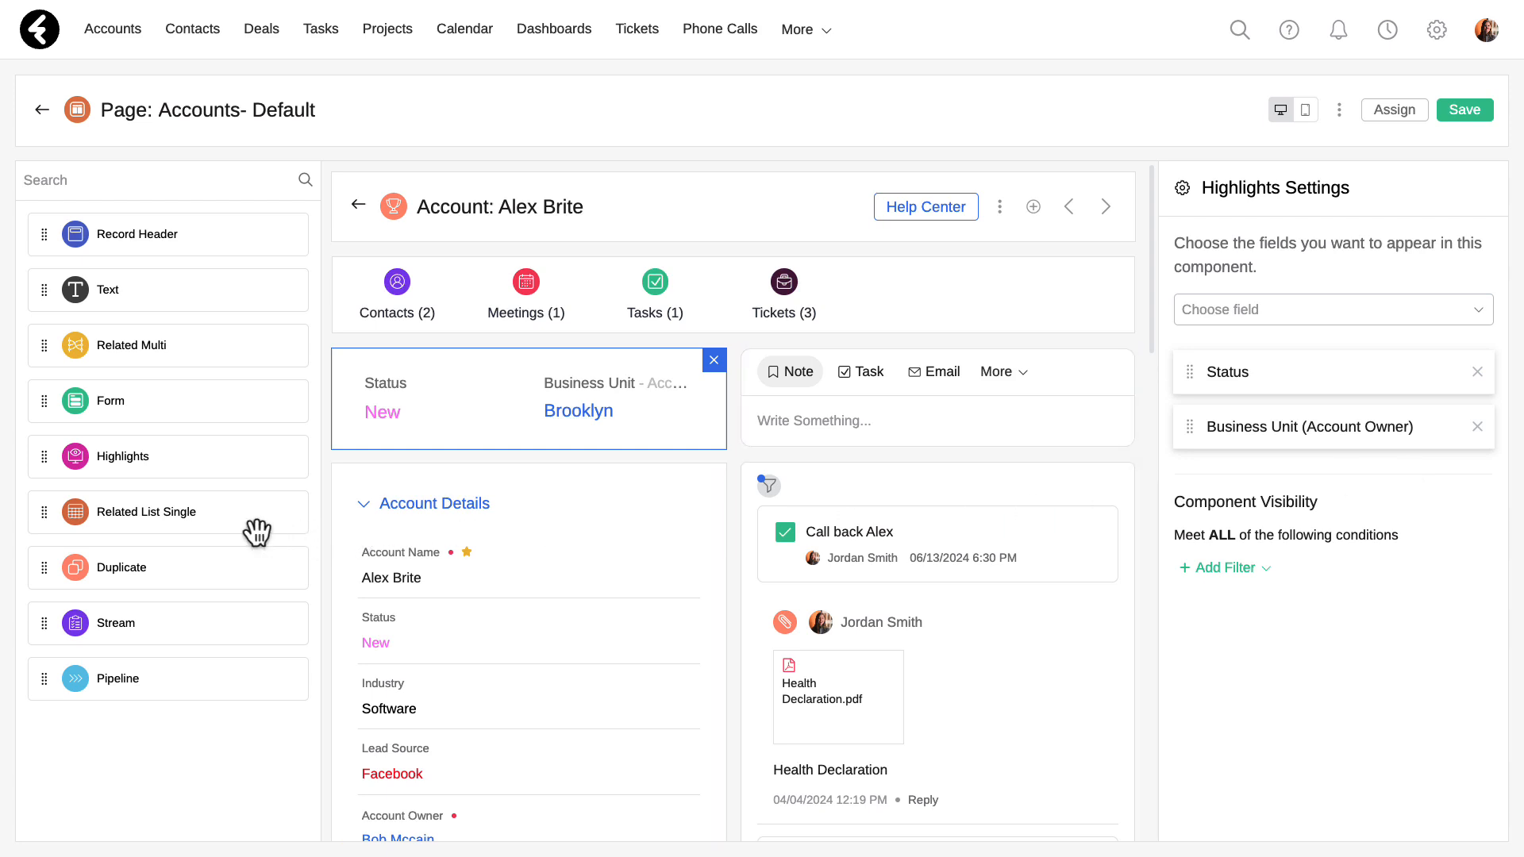
Place a Related List Single component above the note box and set its object to Ticket.
{"action": "left_click_drag", "start_coordinate": [153, 527], "coordinate": [840, 429]}
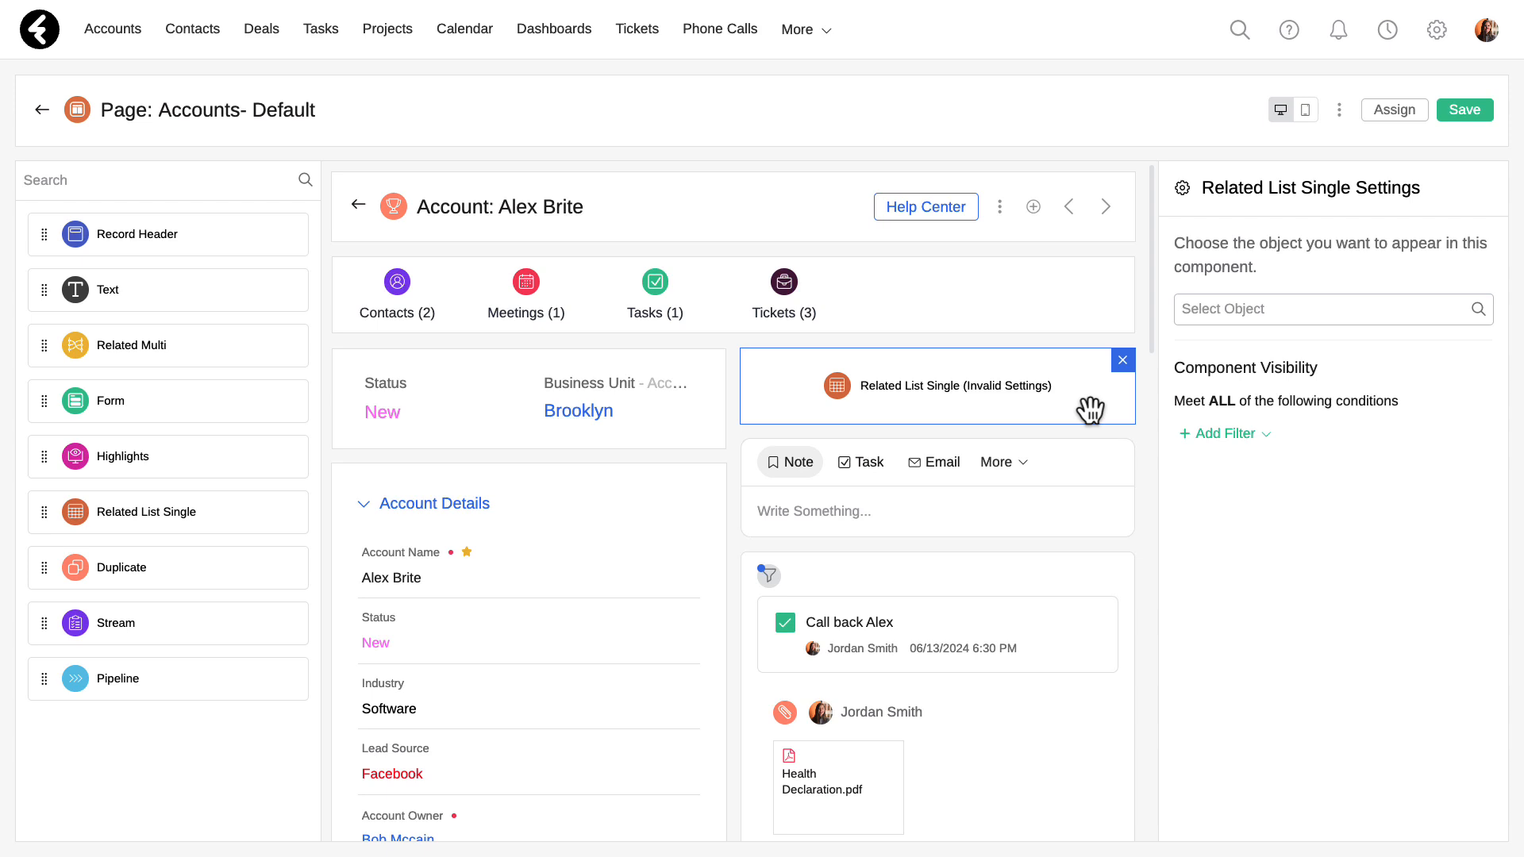
{"action": "left_click", "coordinate": [1278, 310]}
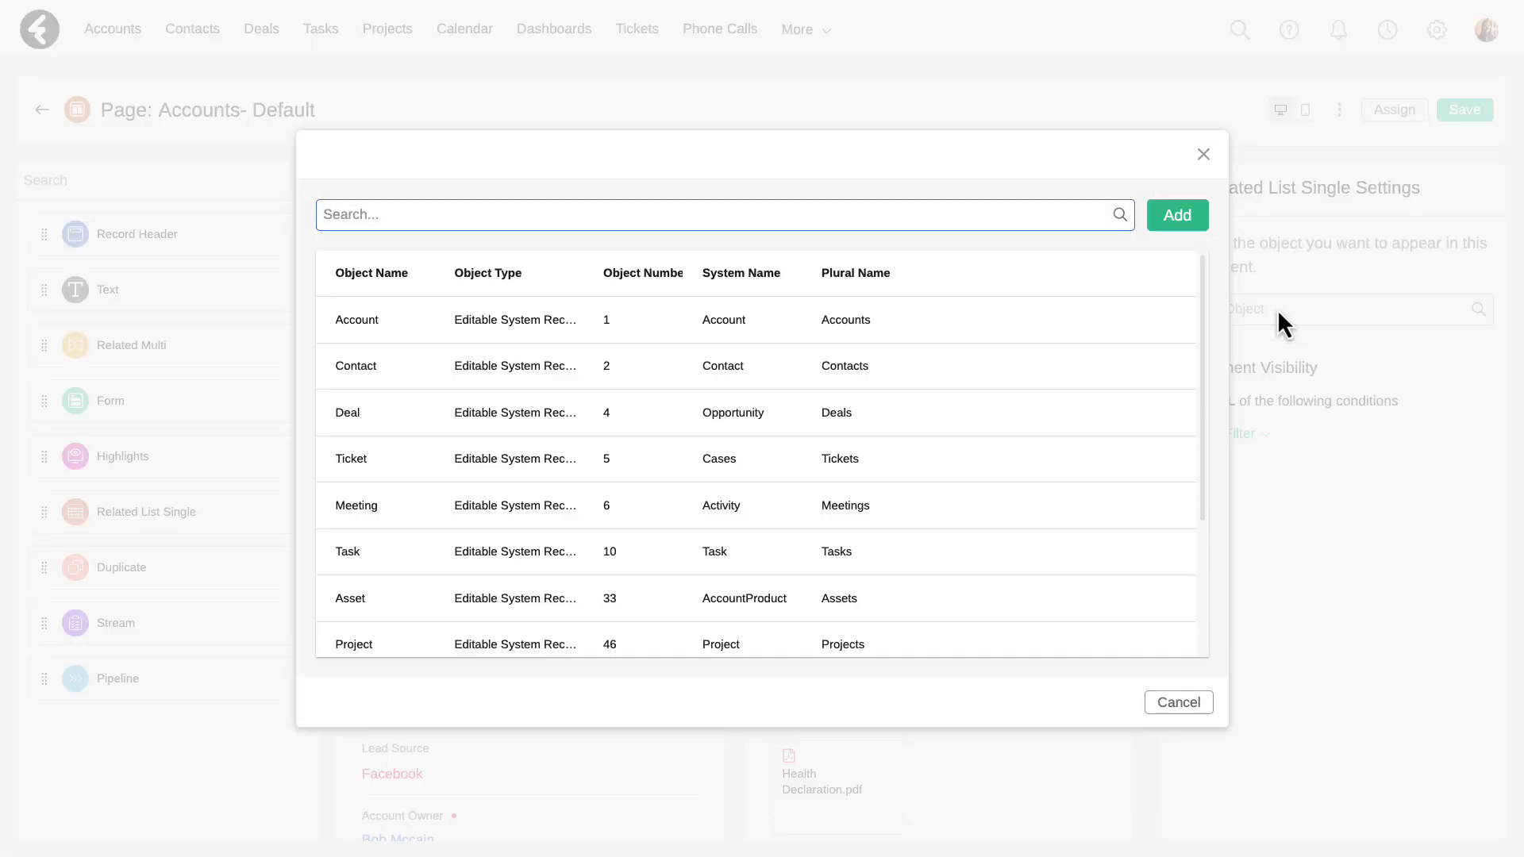
{"action": "left_click", "coordinate": [470, 459]}
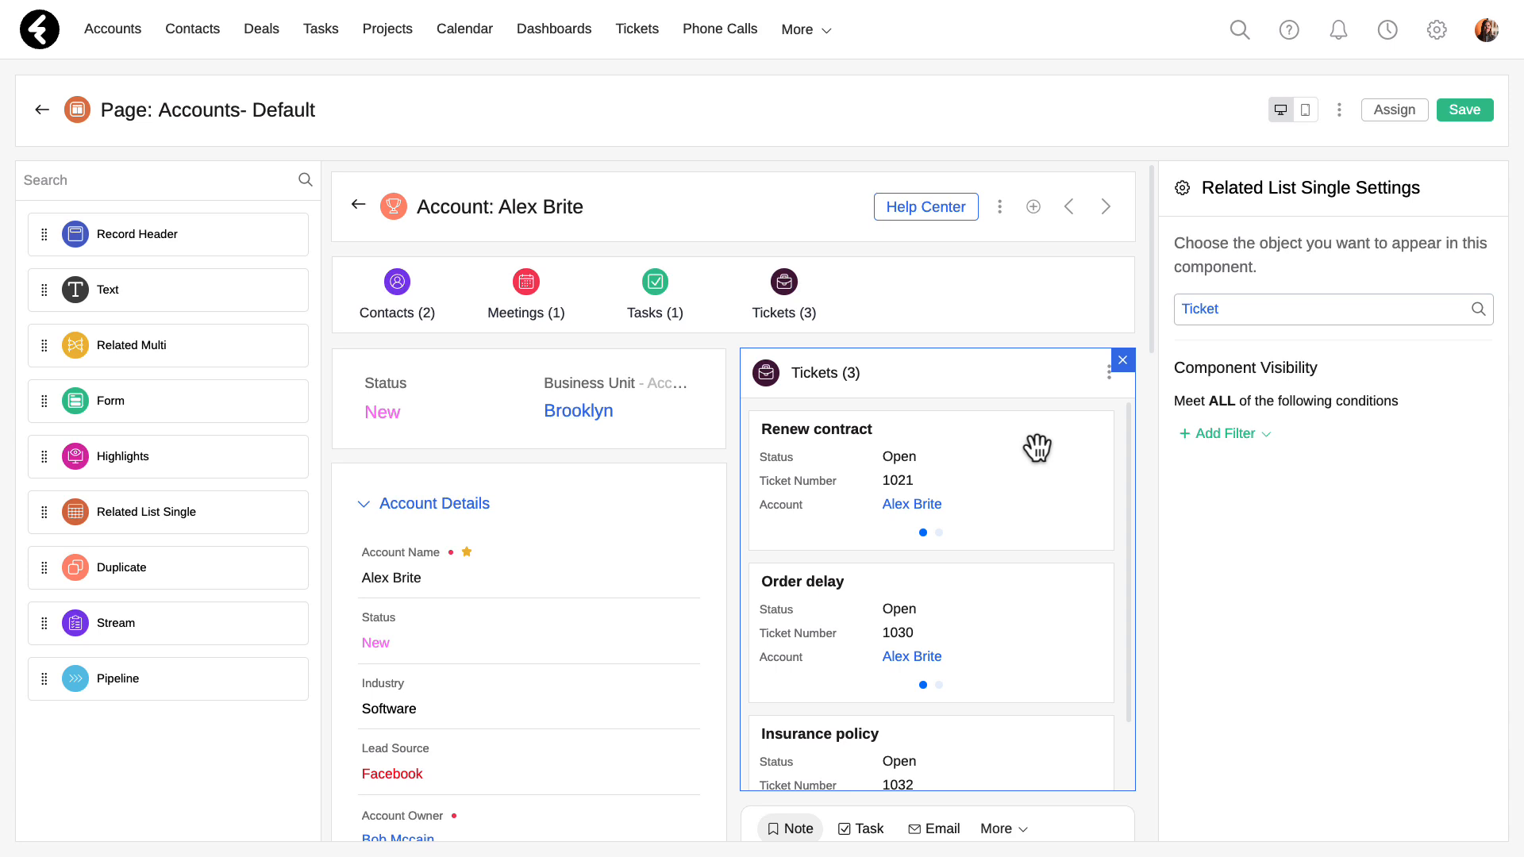
{"action": "scroll", "coordinate": [1004, 523], "scroll_direction": "down", "scroll_amount": 1}
{"action": "scroll", "coordinate": [1004, 522], "scroll_direction": "down", "scroll_amount": 2}
{"action": "scroll", "coordinate": [1004, 522], "scroll_direction": "up", "scroll_amount": 3}
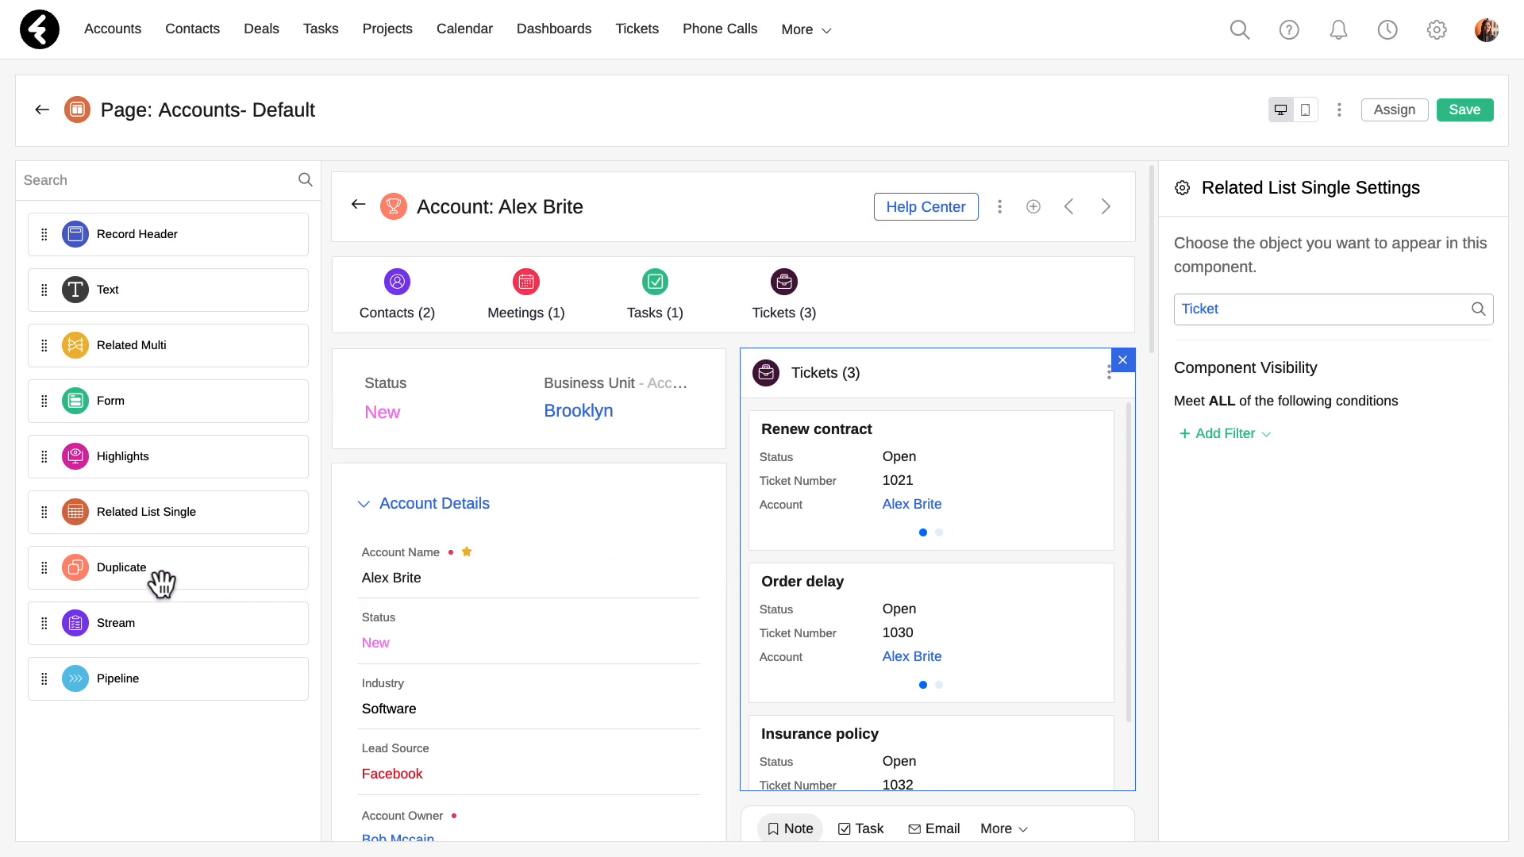
Place a Duplicate component above Account Details and have it check the Mobile and Phone fields.
{"action": "left_click_drag", "start_coordinate": [162, 585], "coordinate": [460, 502]}
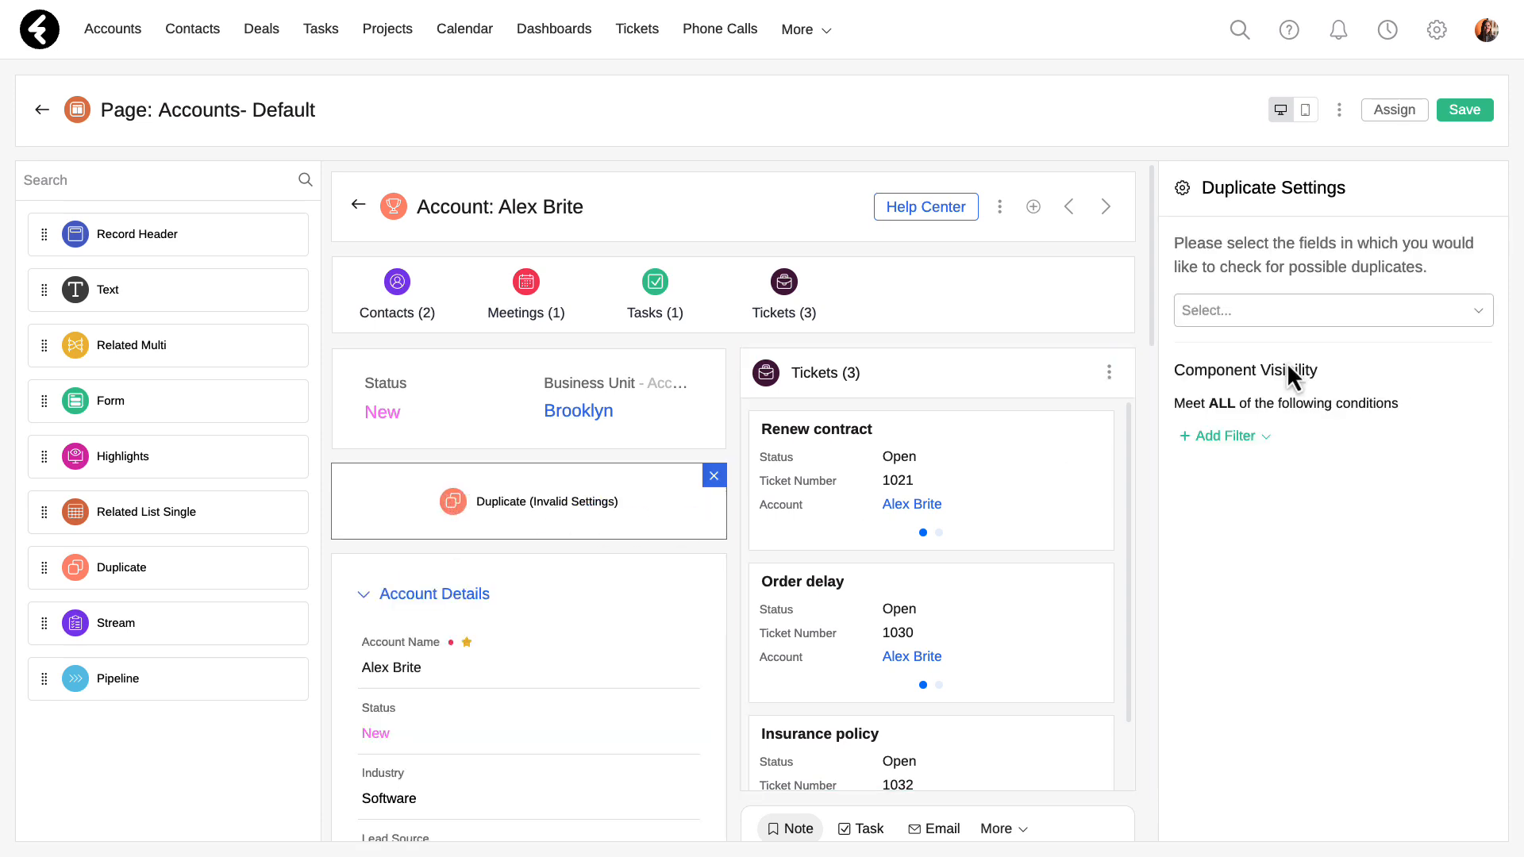
{"action": "left_click", "coordinate": [1291, 325]}
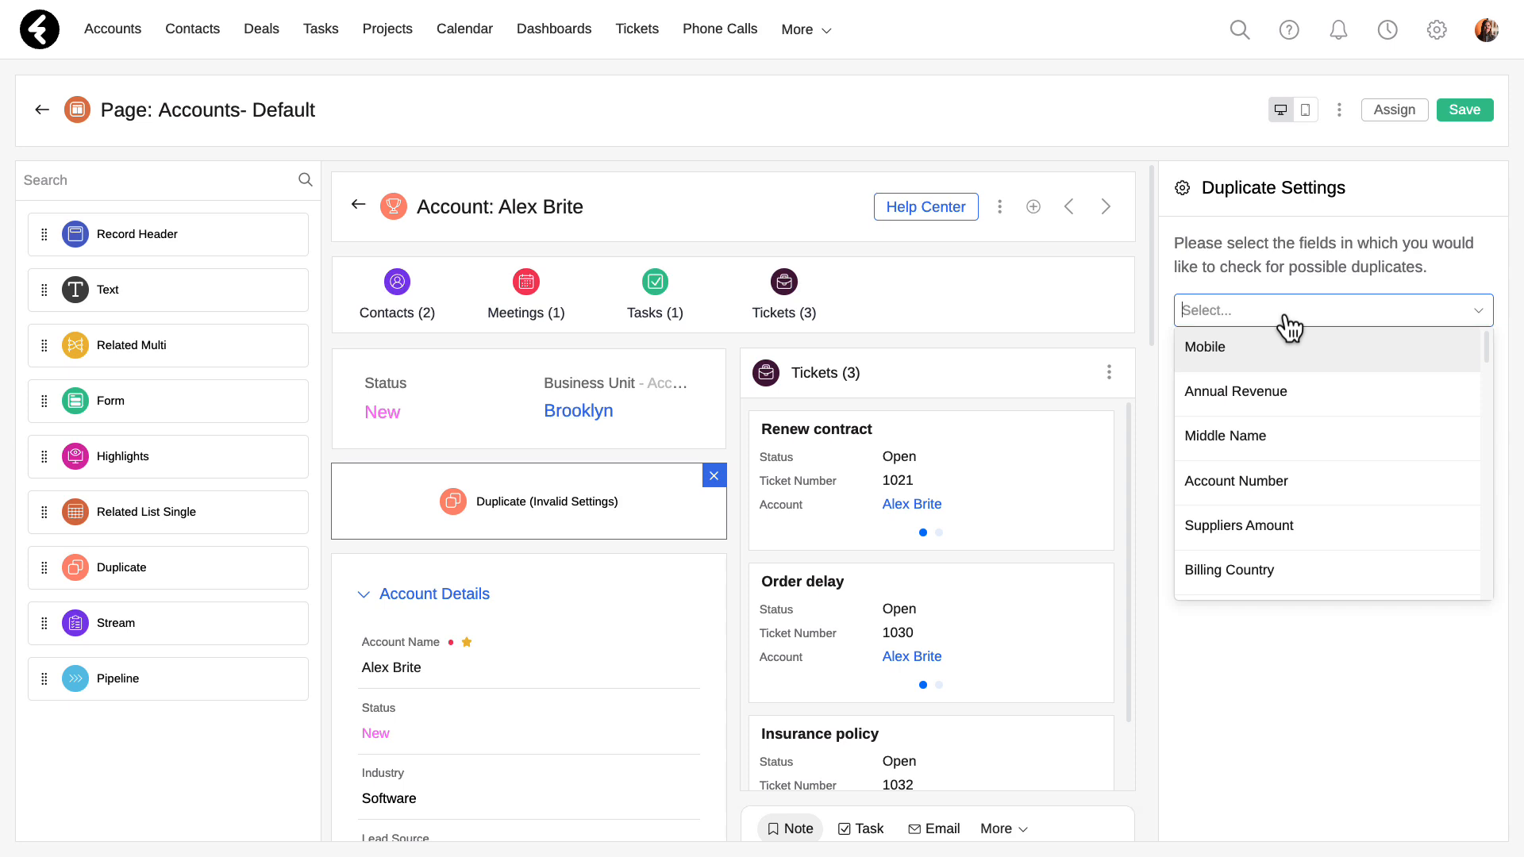
{"action": "left_click", "coordinate": [1283, 350]}
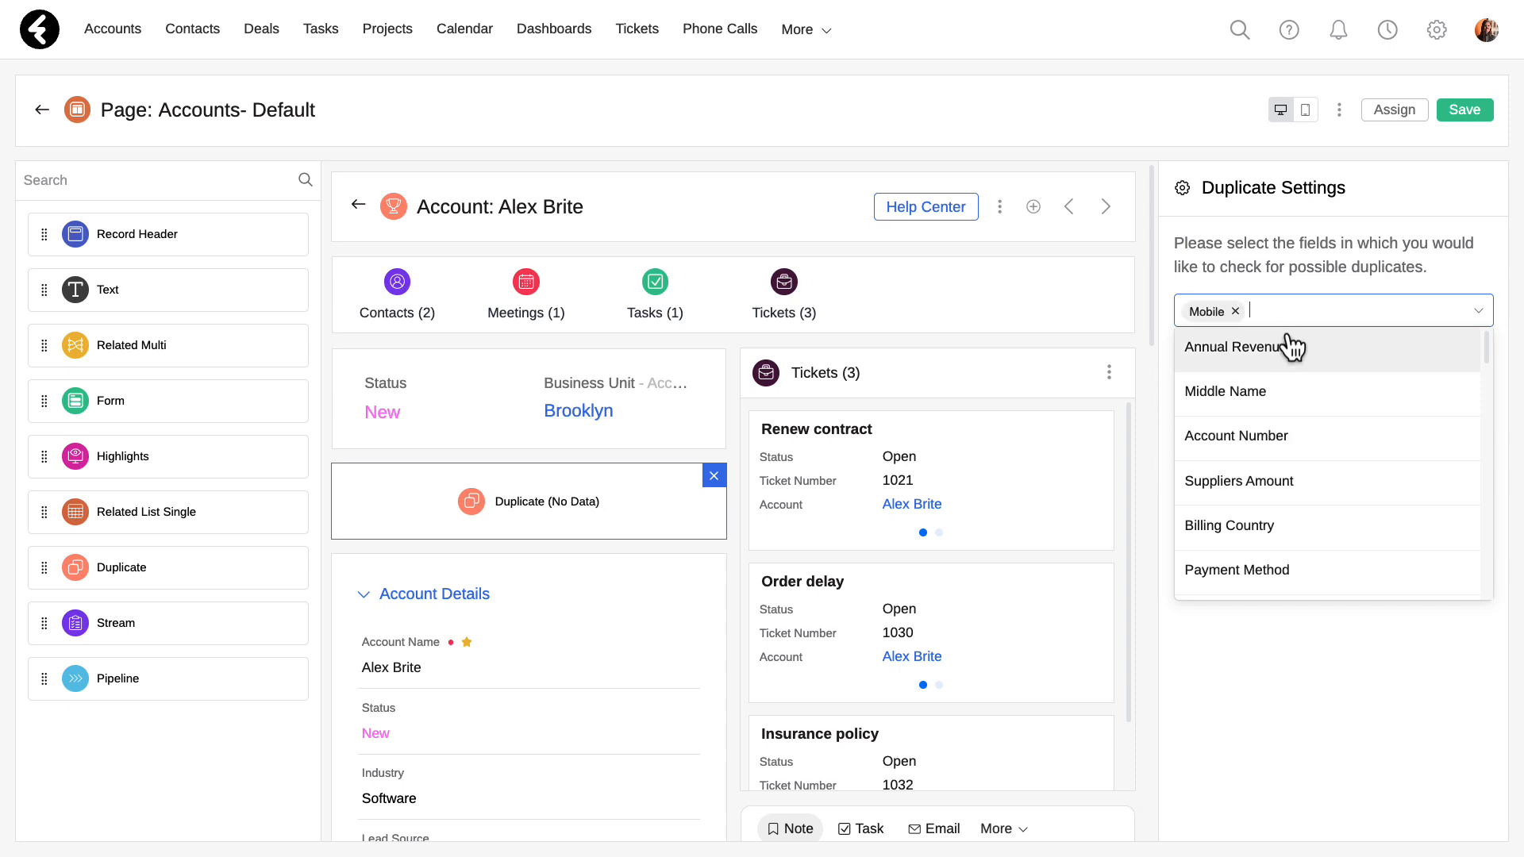
{"action": "left_click", "coordinate": [1311, 283]}
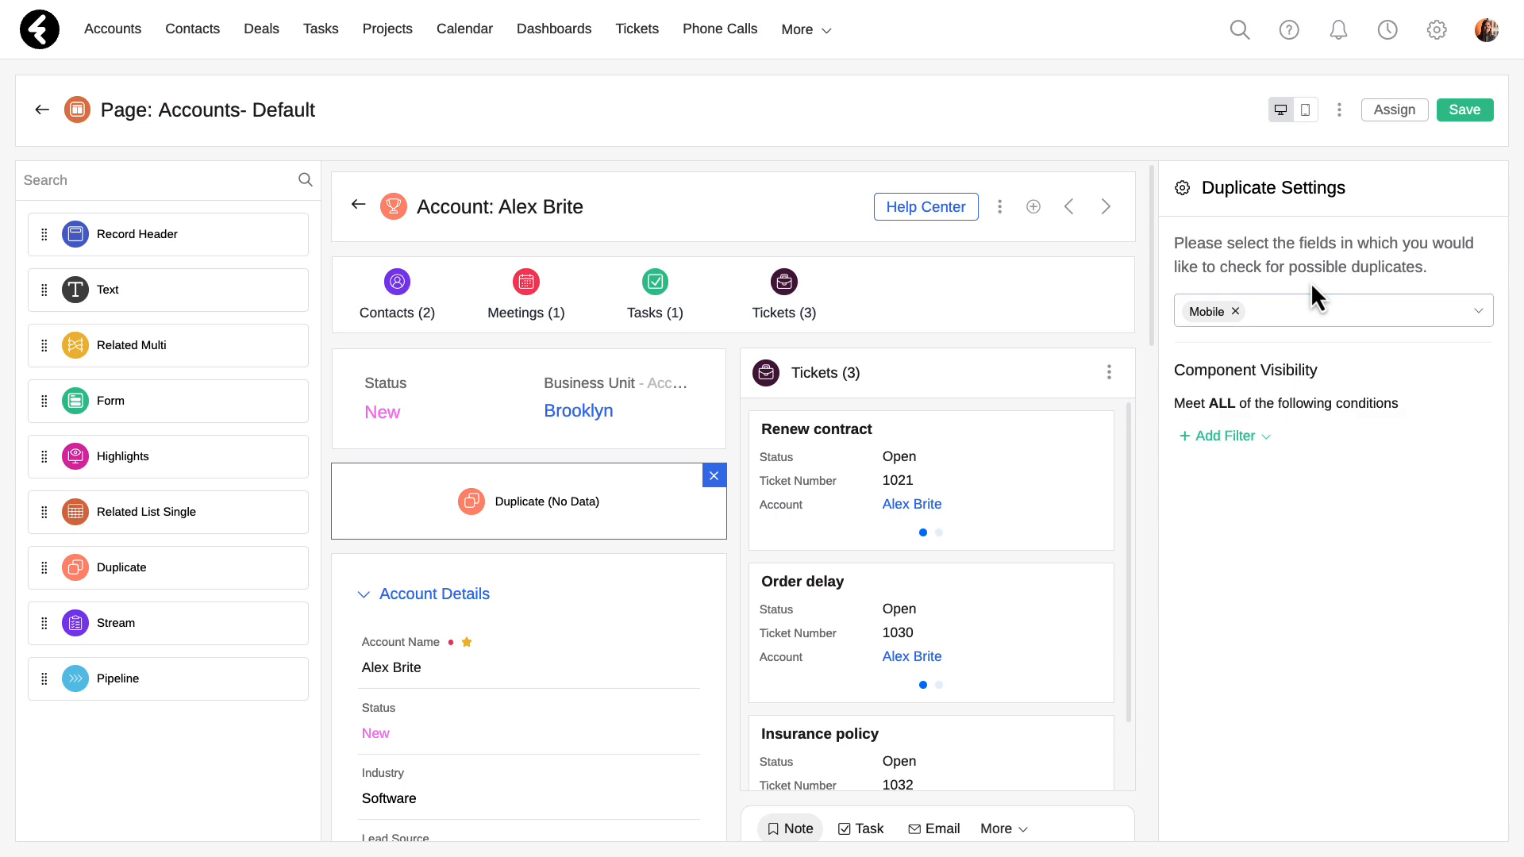
{"action": "left_click", "coordinate": [1298, 323]}
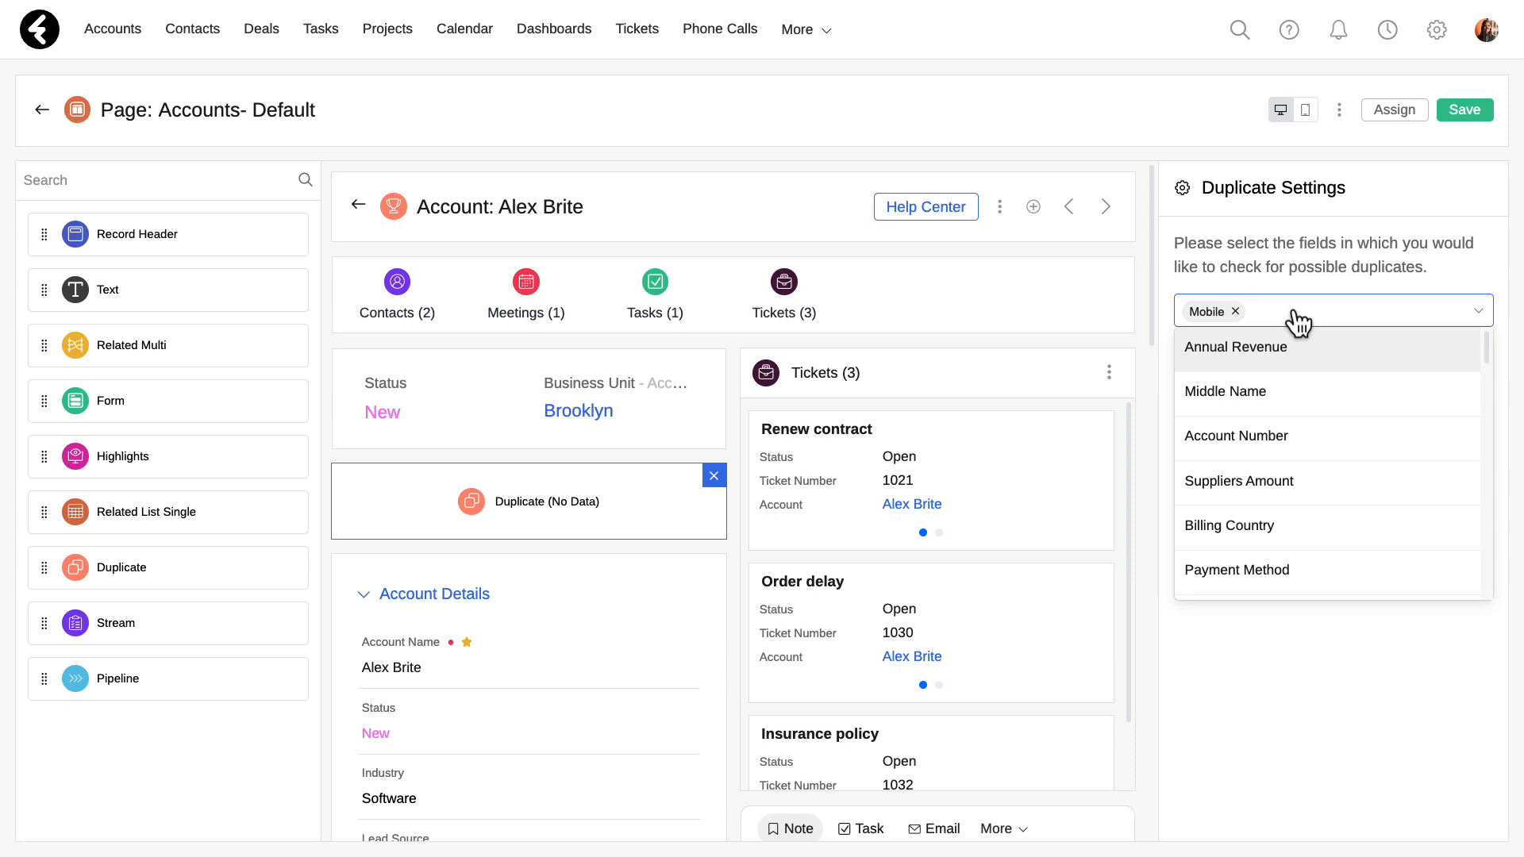
{"action": "type", "text": "phon"}
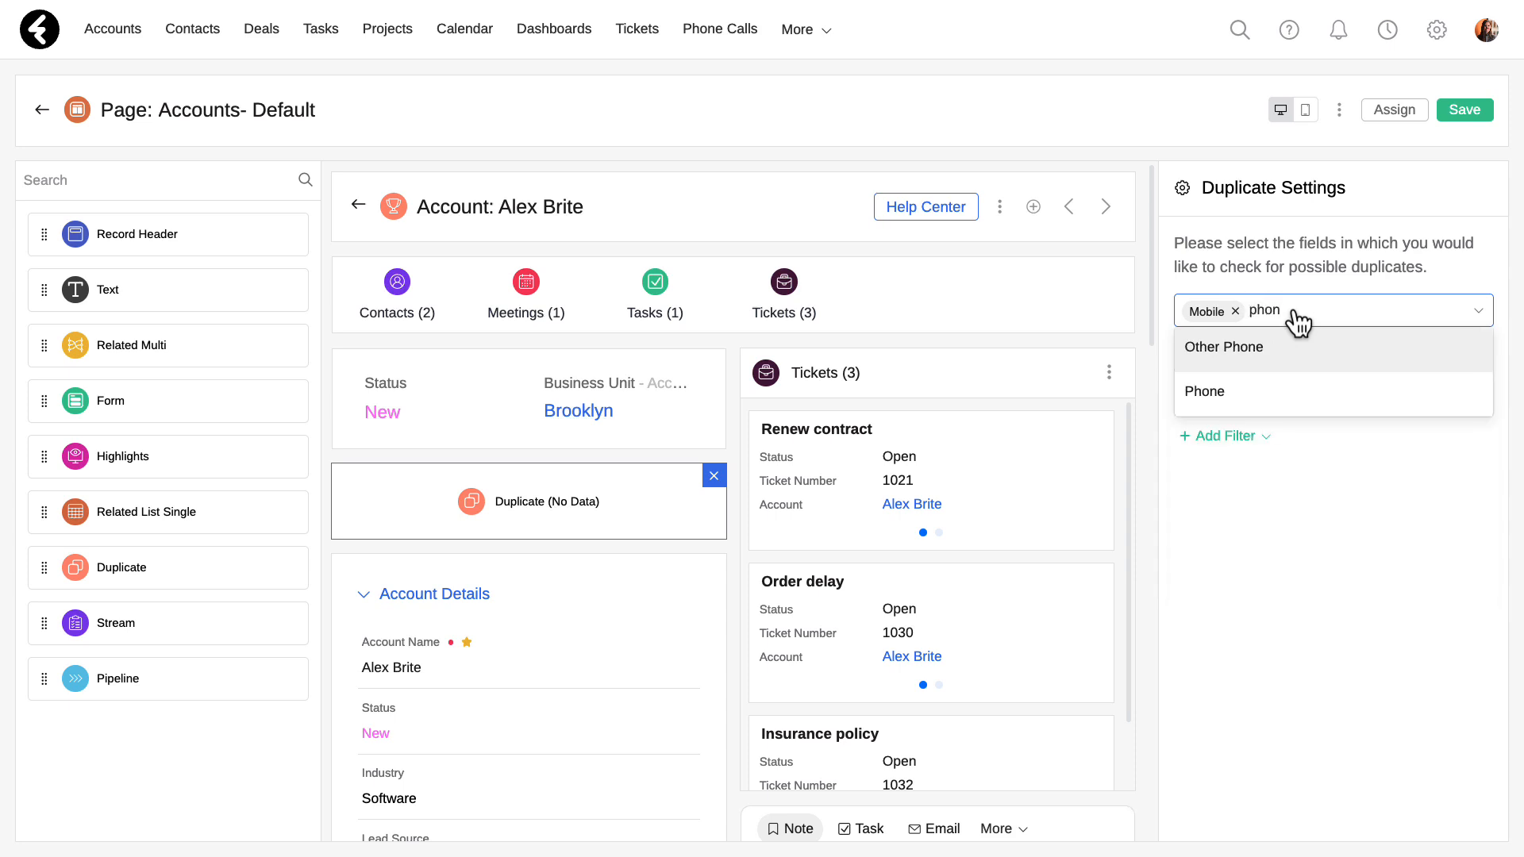
{"action": "left_click", "coordinate": [1274, 397]}
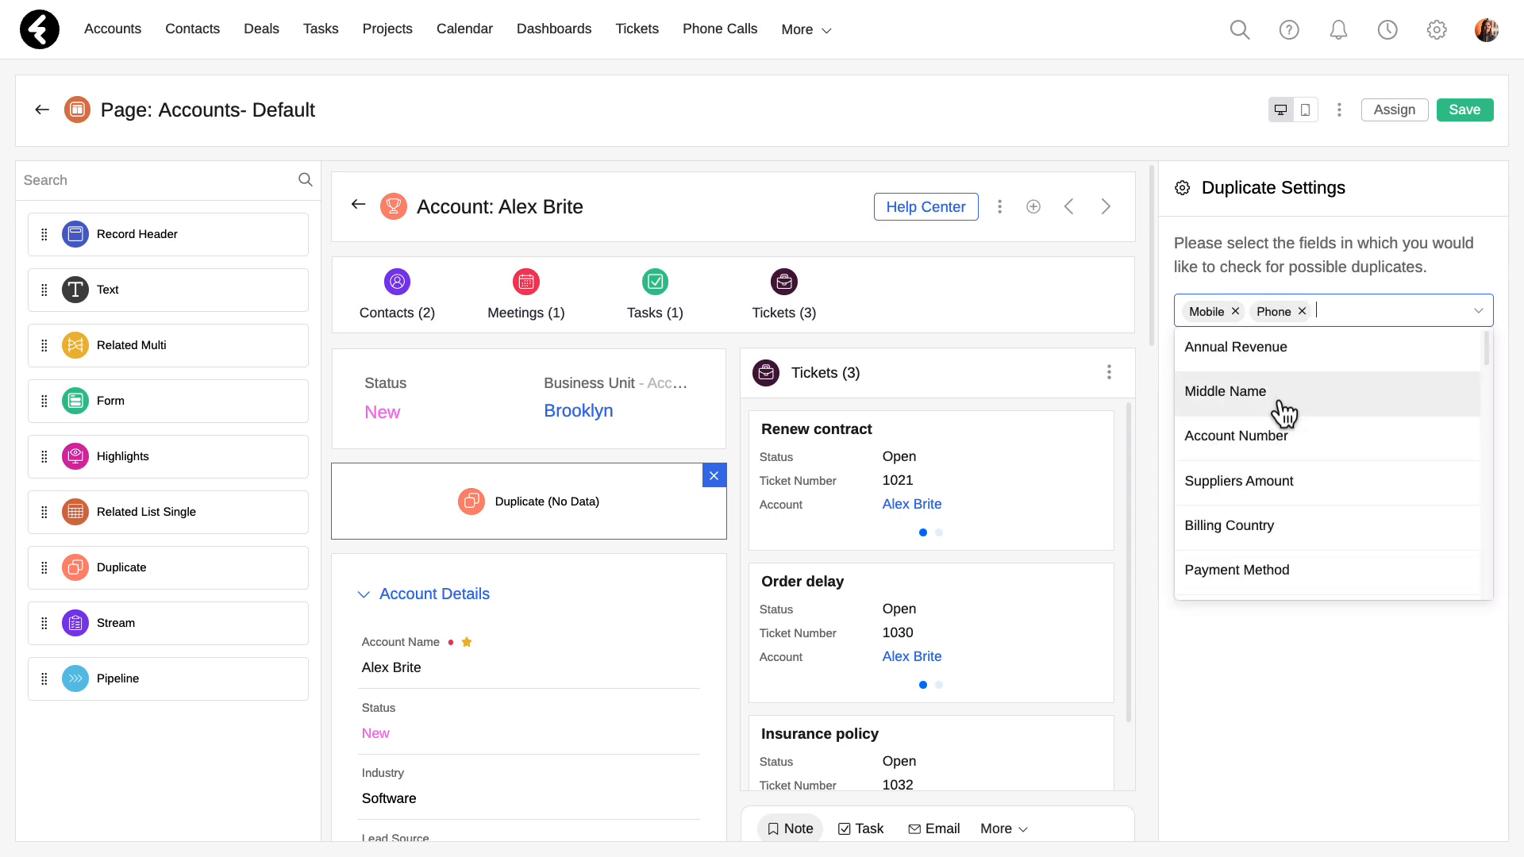
{"action": "left_click", "coordinate": [1348, 280]}
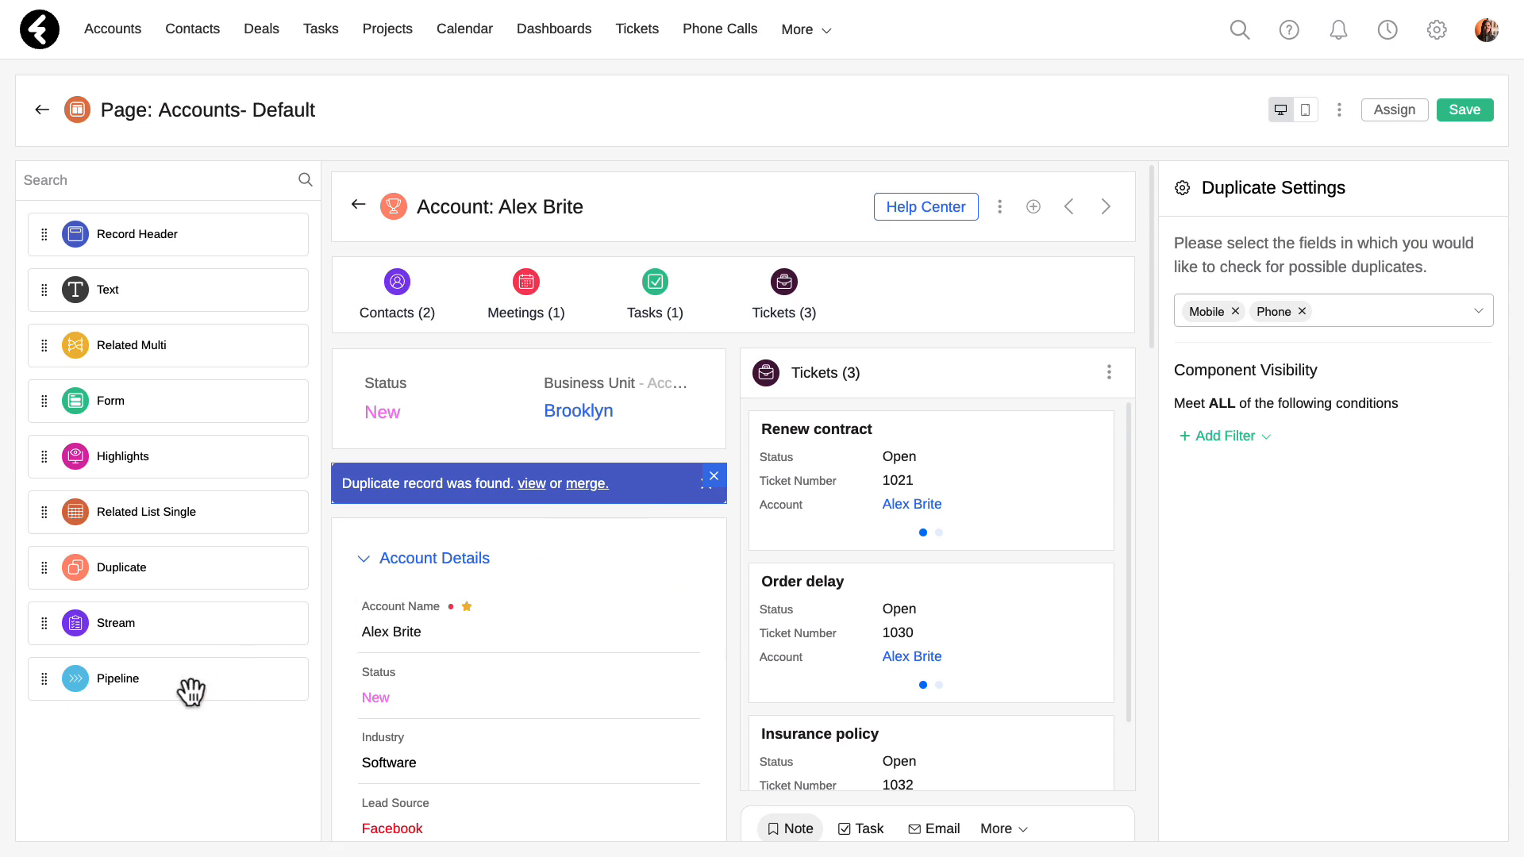
Place a Pipeline component directly below the record header and base it on the Status field.
{"action": "left_click_drag", "start_coordinate": [187, 693], "coordinate": [769, 300]}
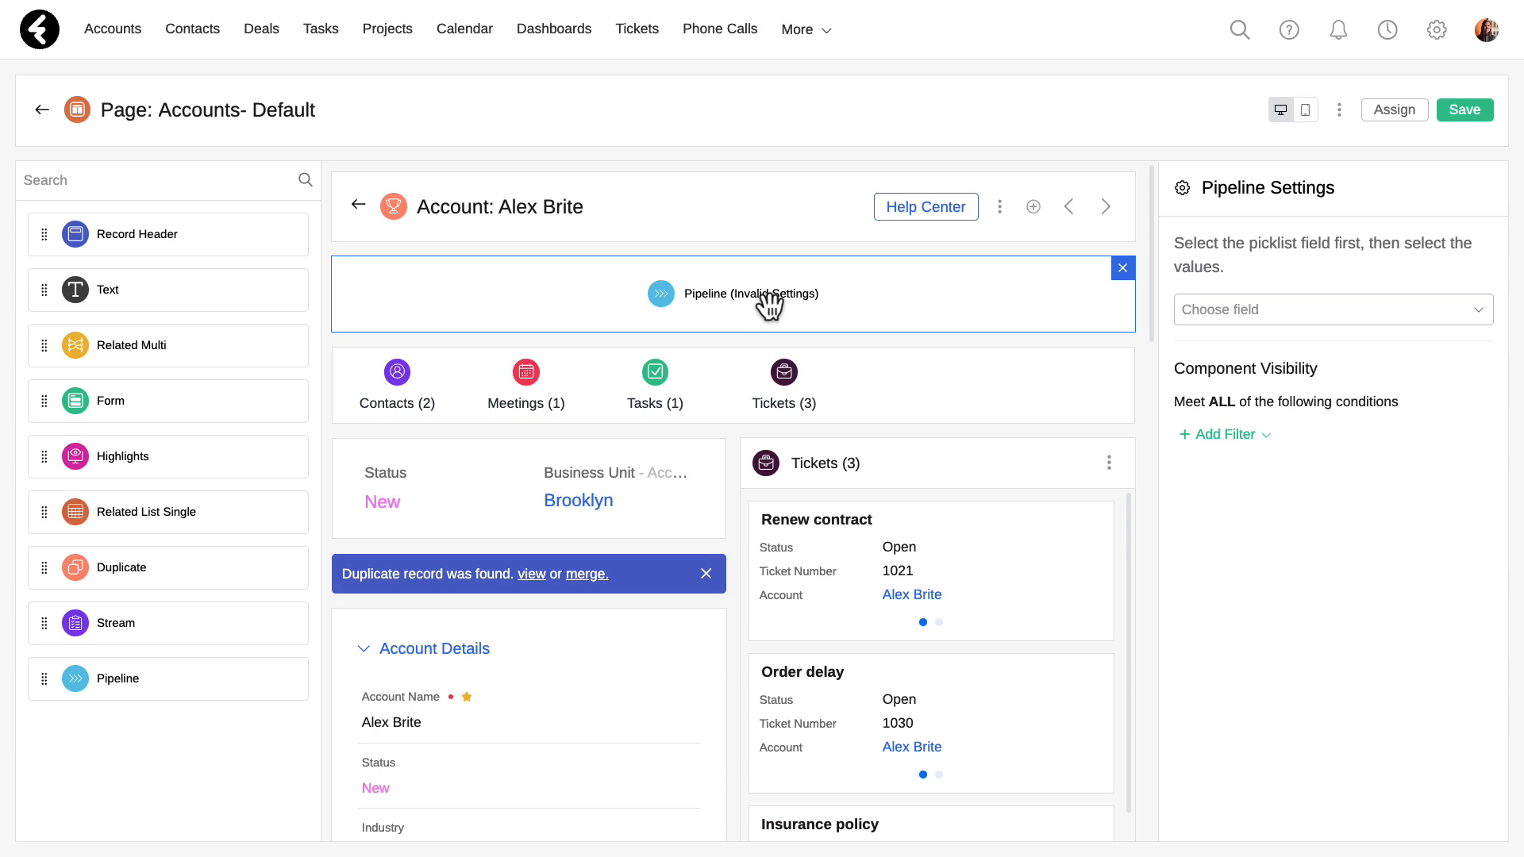
{"action": "left_click", "coordinate": [1220, 313]}
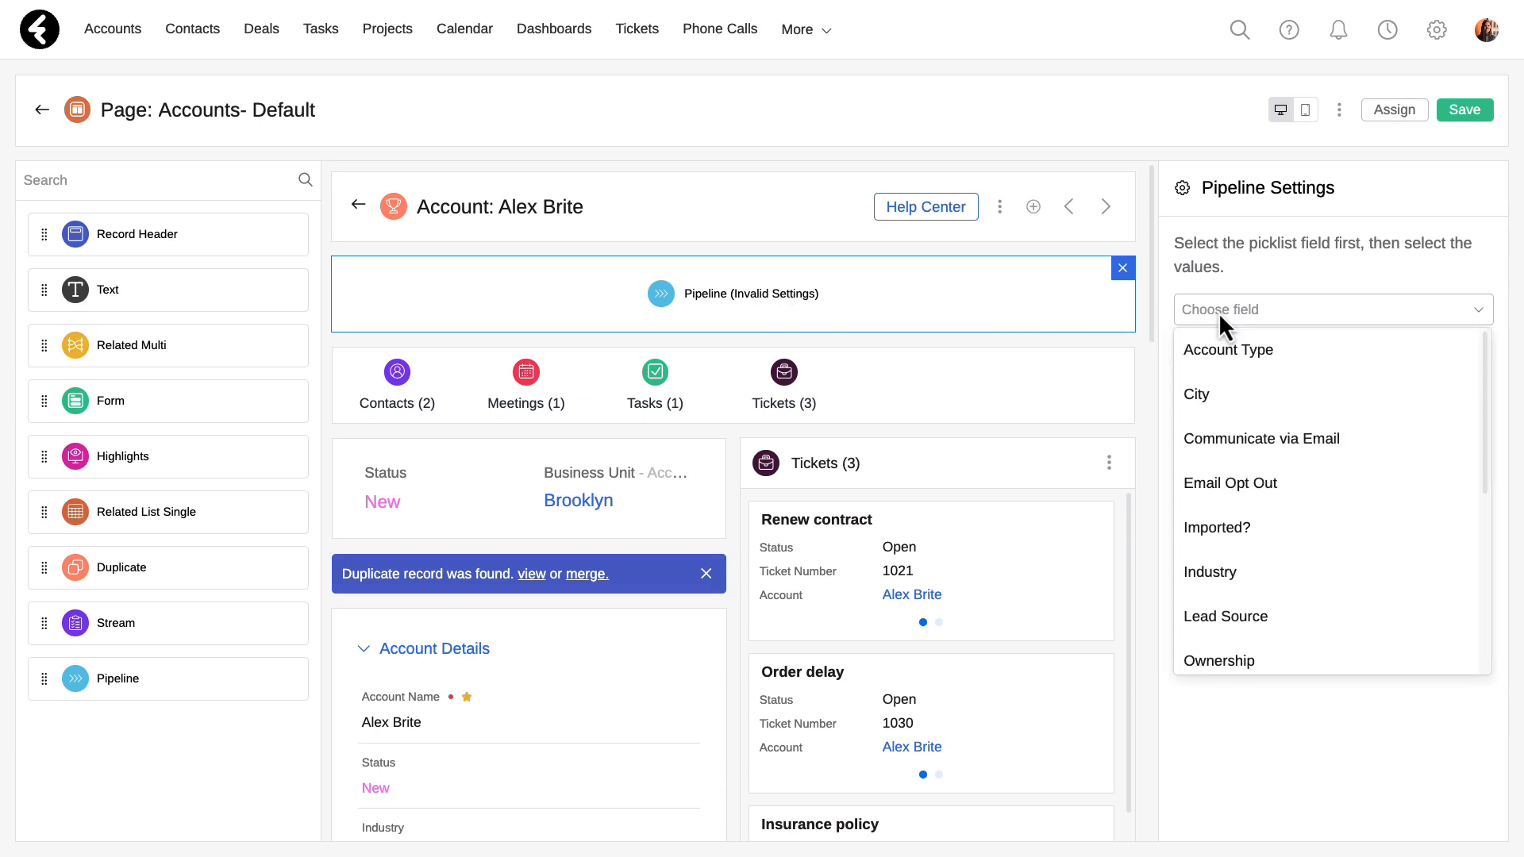
{"action": "left_click", "coordinate": [1217, 312]}
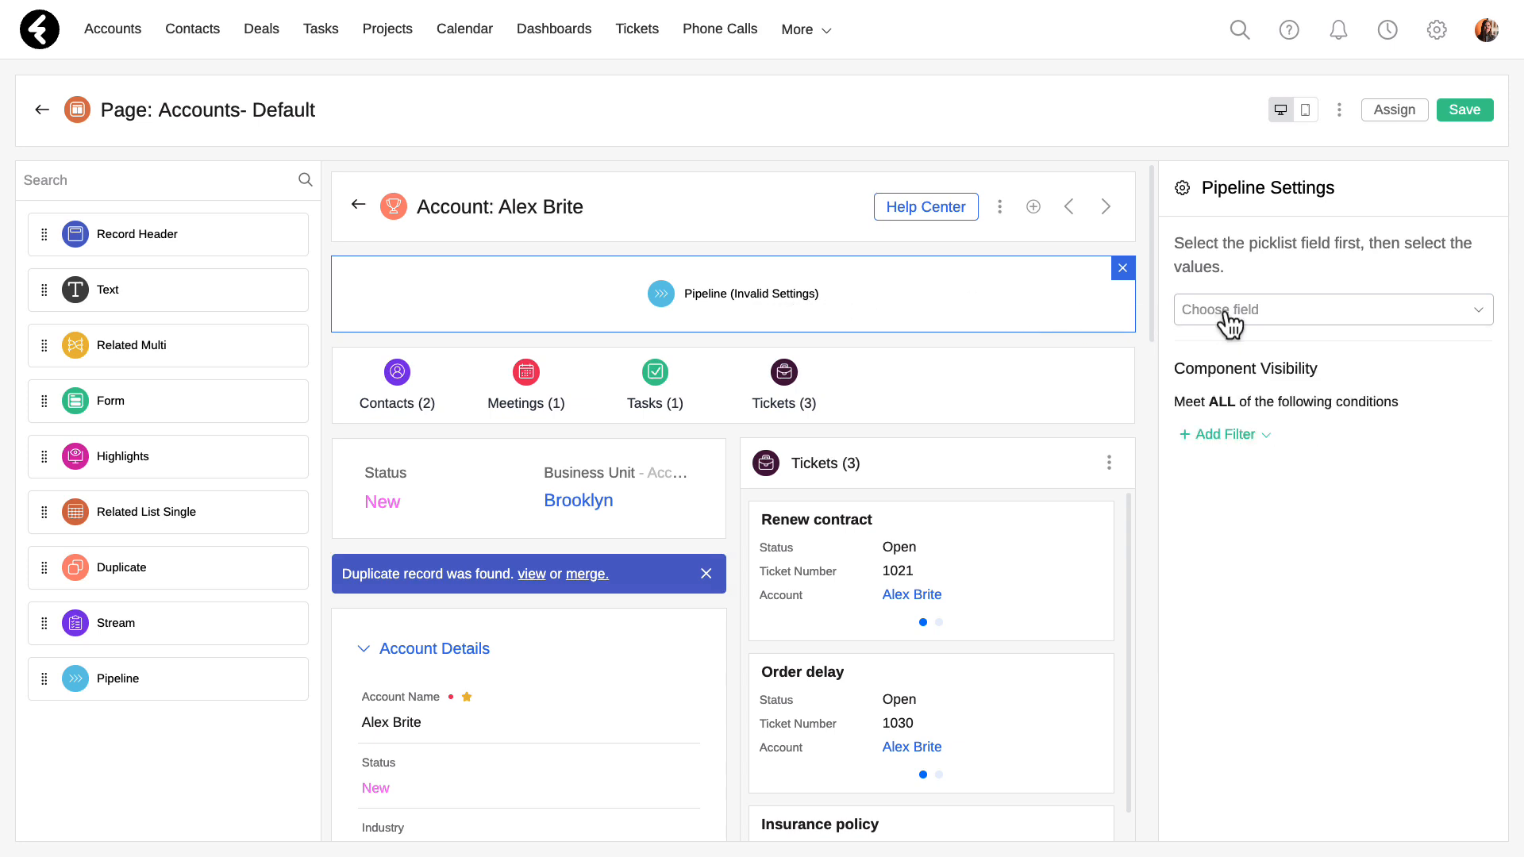
{"action": "left_click", "coordinate": [1241, 311]}
{"action": "scroll", "coordinate": [1341, 457], "scroll_direction": "down", "scroll_amount": 5}
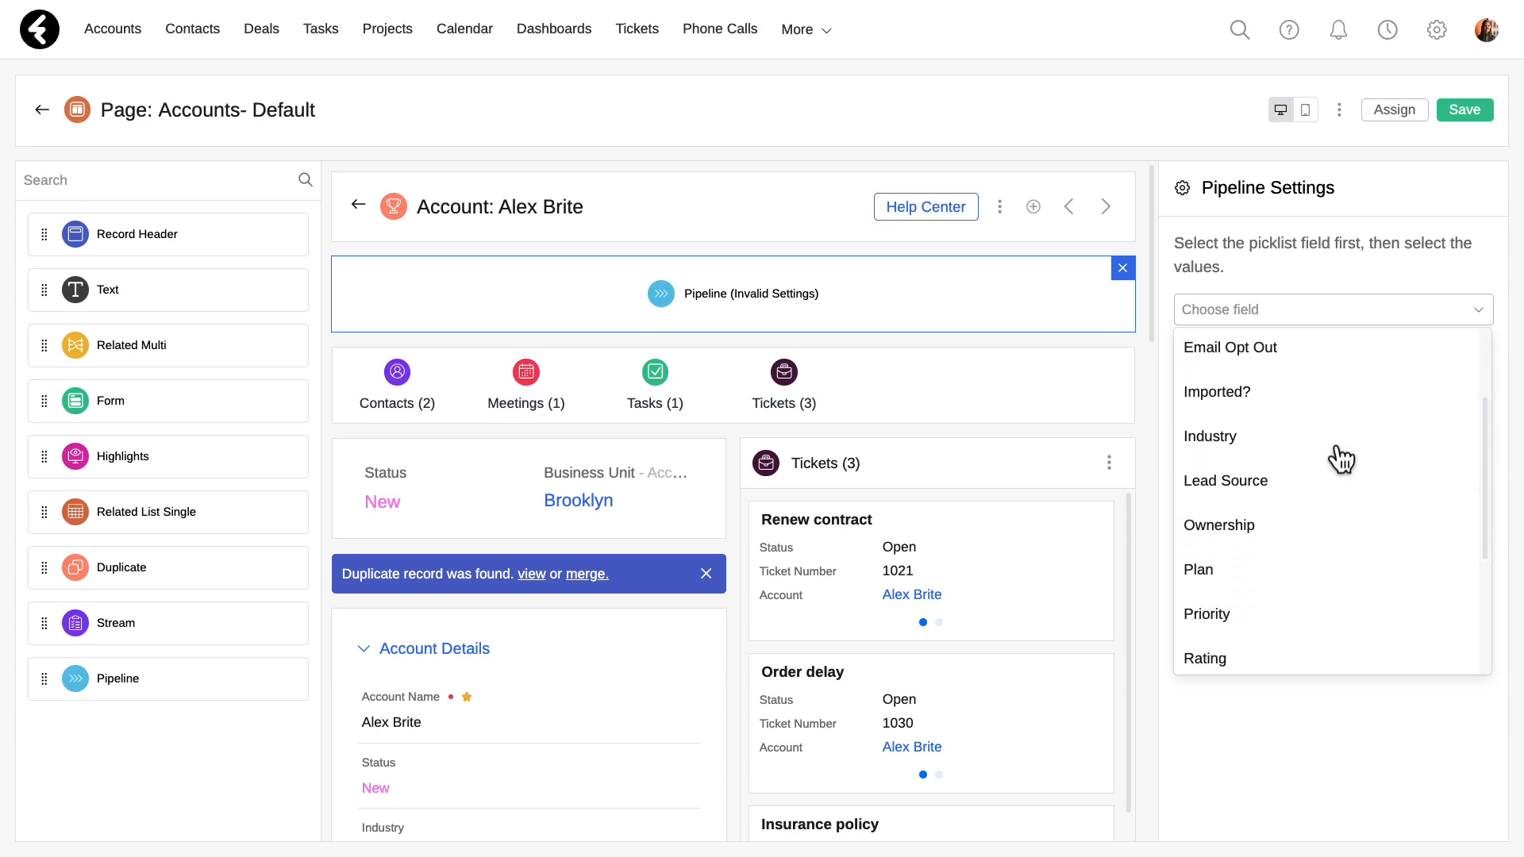
{"action": "left_click", "coordinate": [1274, 606]}
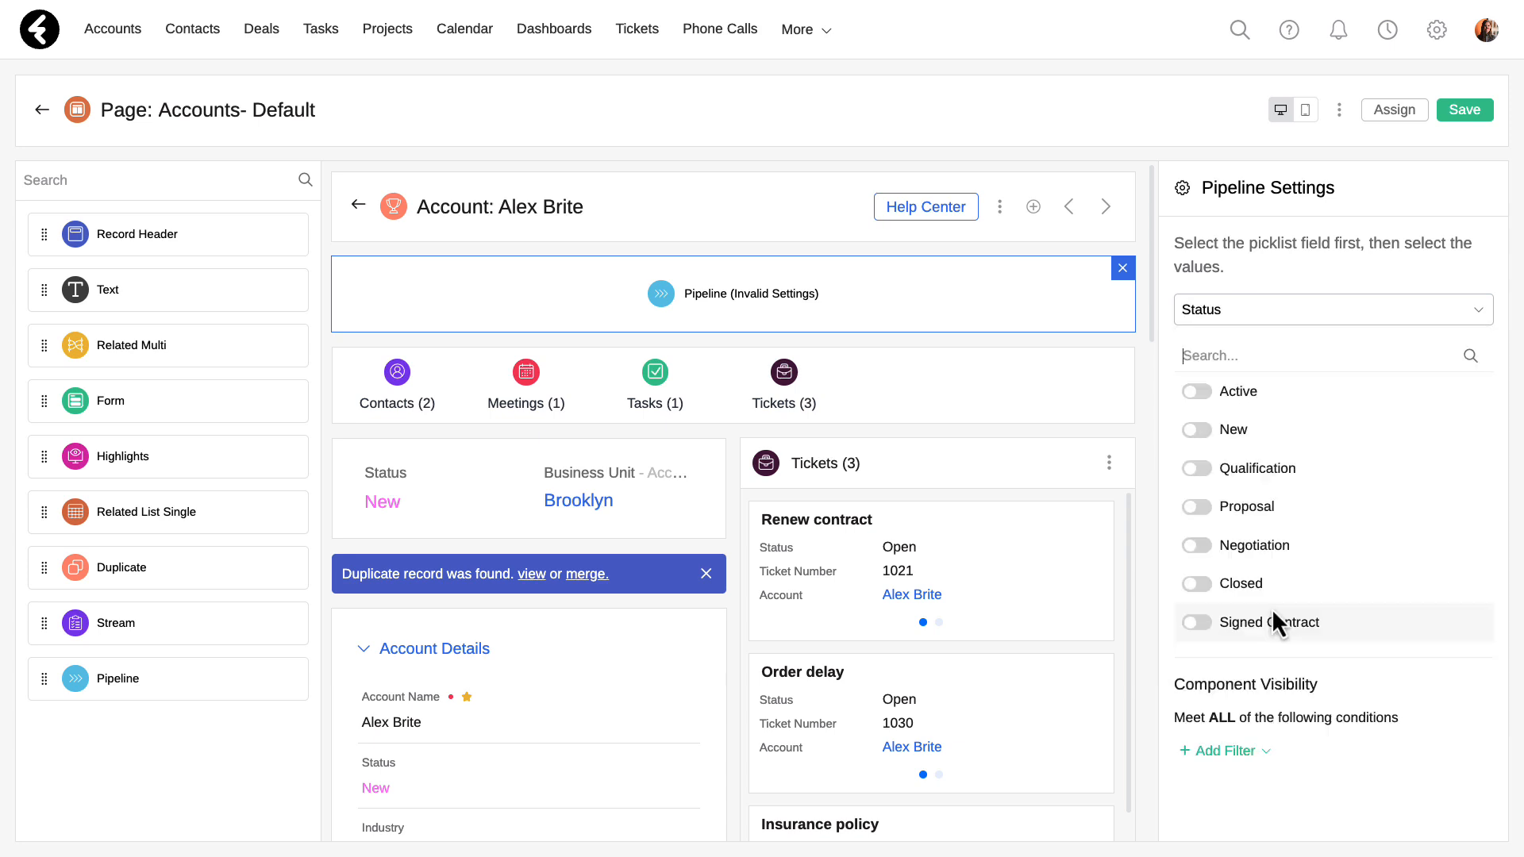
Enable the pipeline stages New, Qualification, Proposal, Negotiation and Active in that order, and save the page.
{"action": "left_click", "coordinate": [1197, 430]}
{"action": "left_click", "coordinate": [1197, 470]}
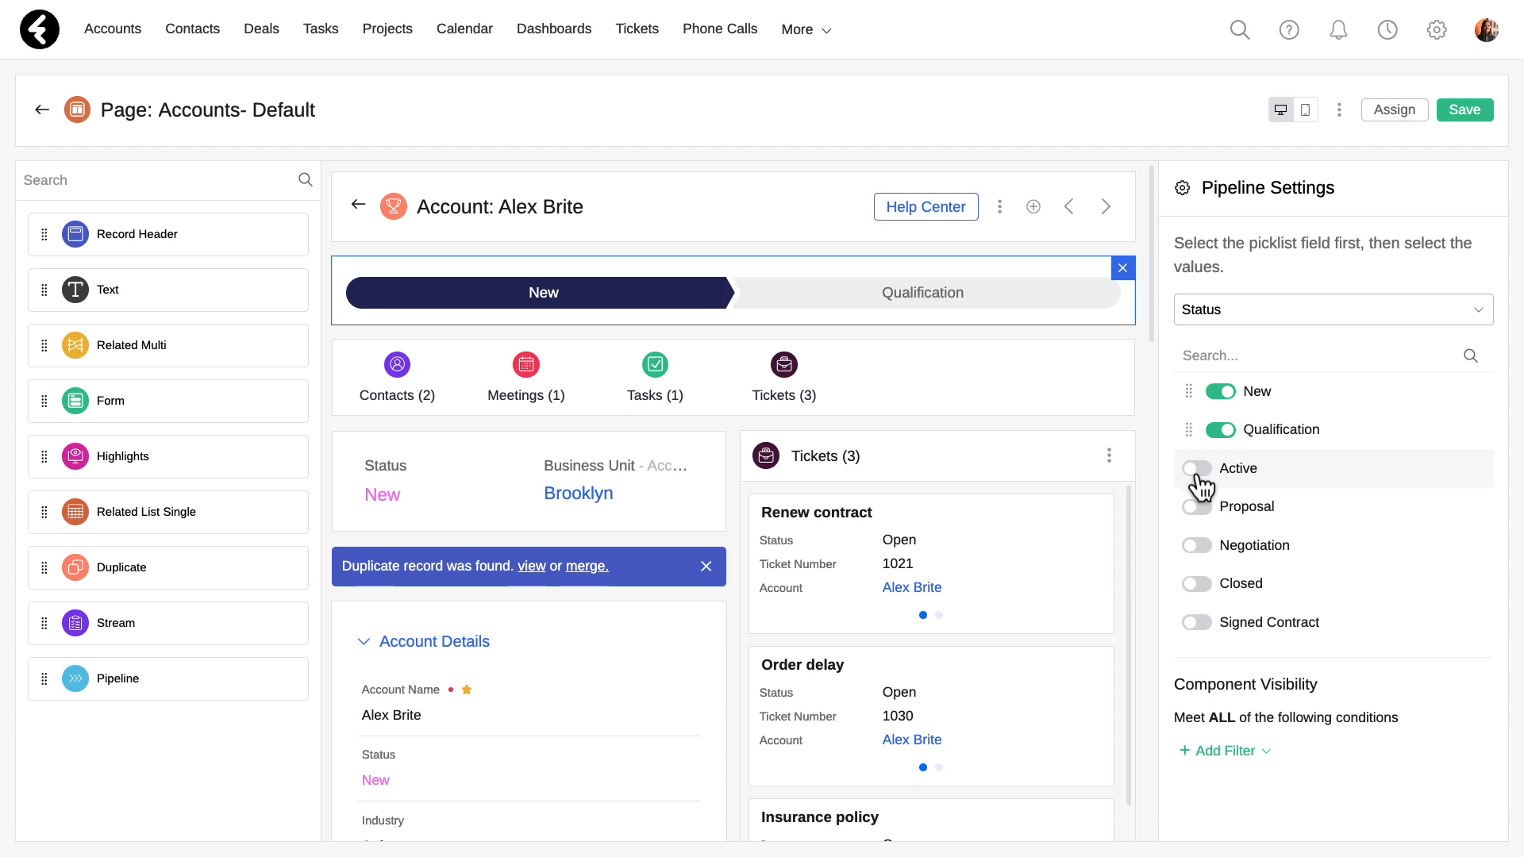
{"action": "left_click", "coordinate": [1197, 508]}
{"action": "left_click", "coordinate": [1197, 547]}
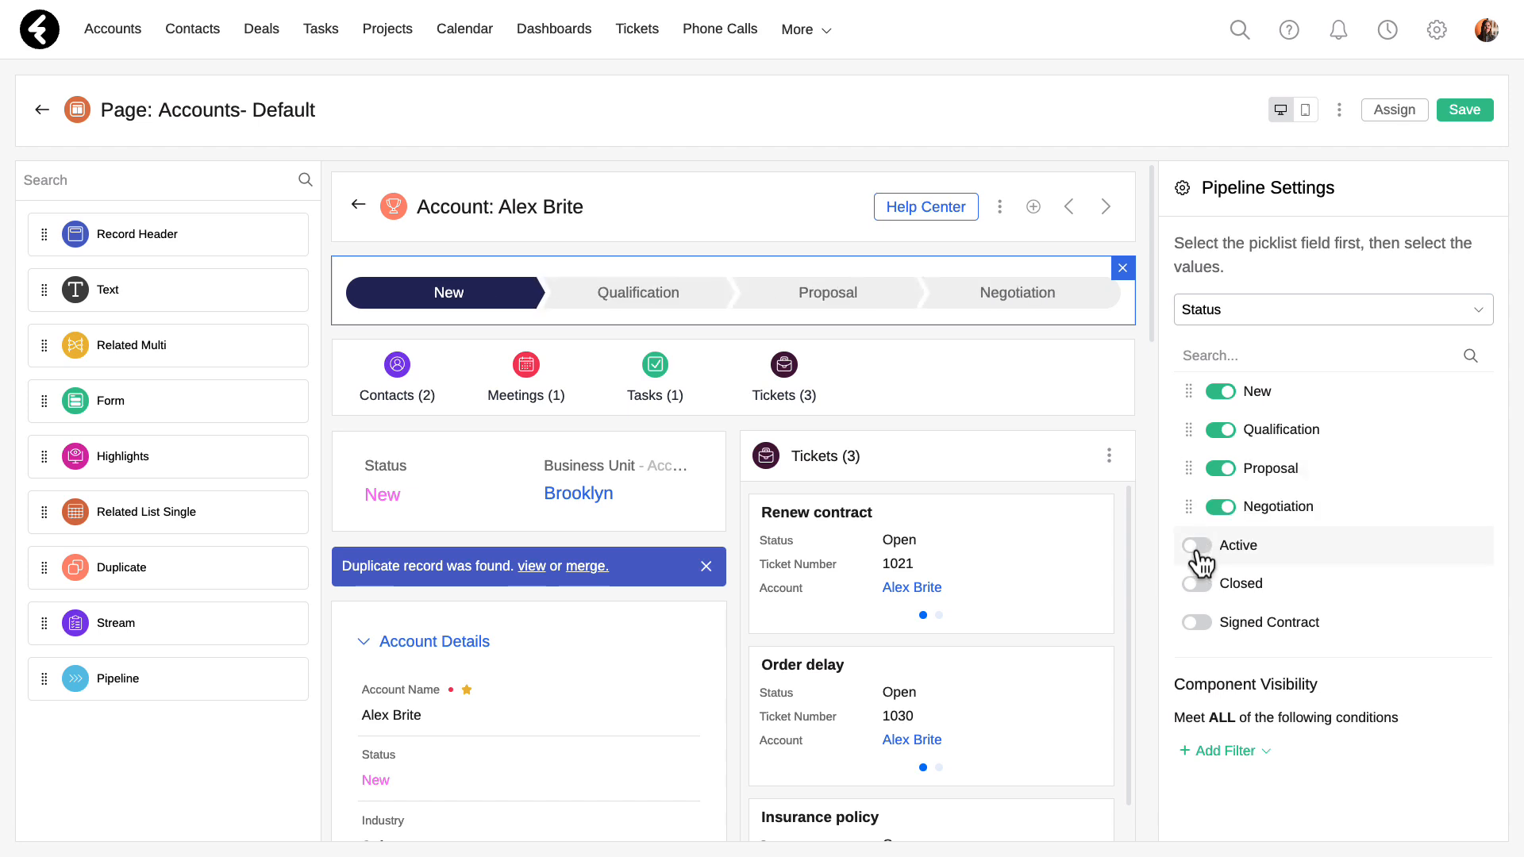
{"action": "left_click", "coordinate": [1198, 547]}
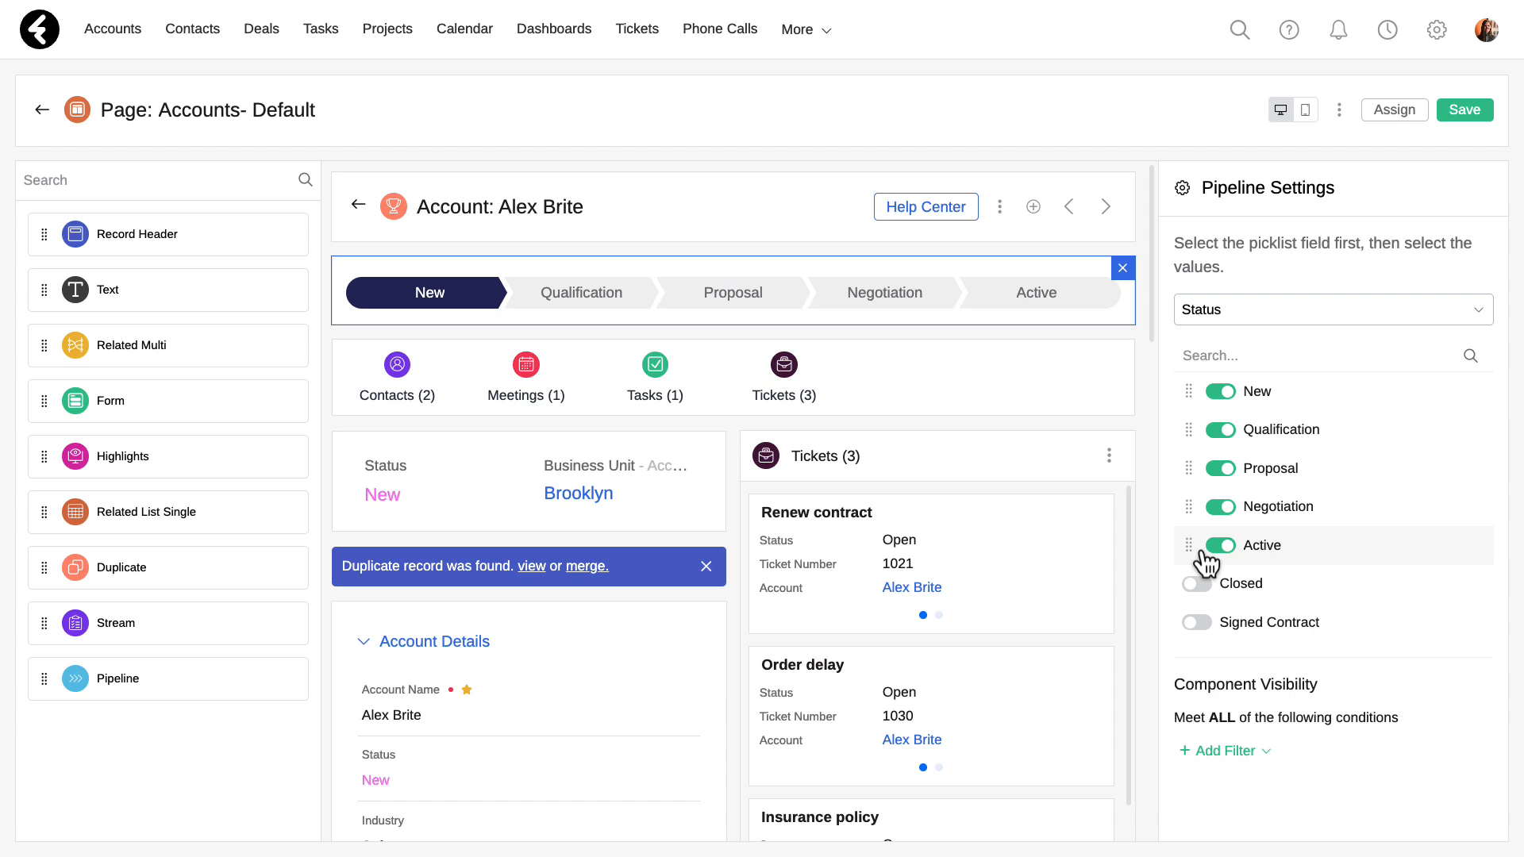
{"action": "mouse_move", "coordinate": [1189, 546]}
{"action": "left_mouse_down"}
{"action": "mouse_move", "coordinate": [1197, 473]}
{"action": "mouse_move", "coordinate": [1188, 542]}
{"action": "left_mouse_up"}
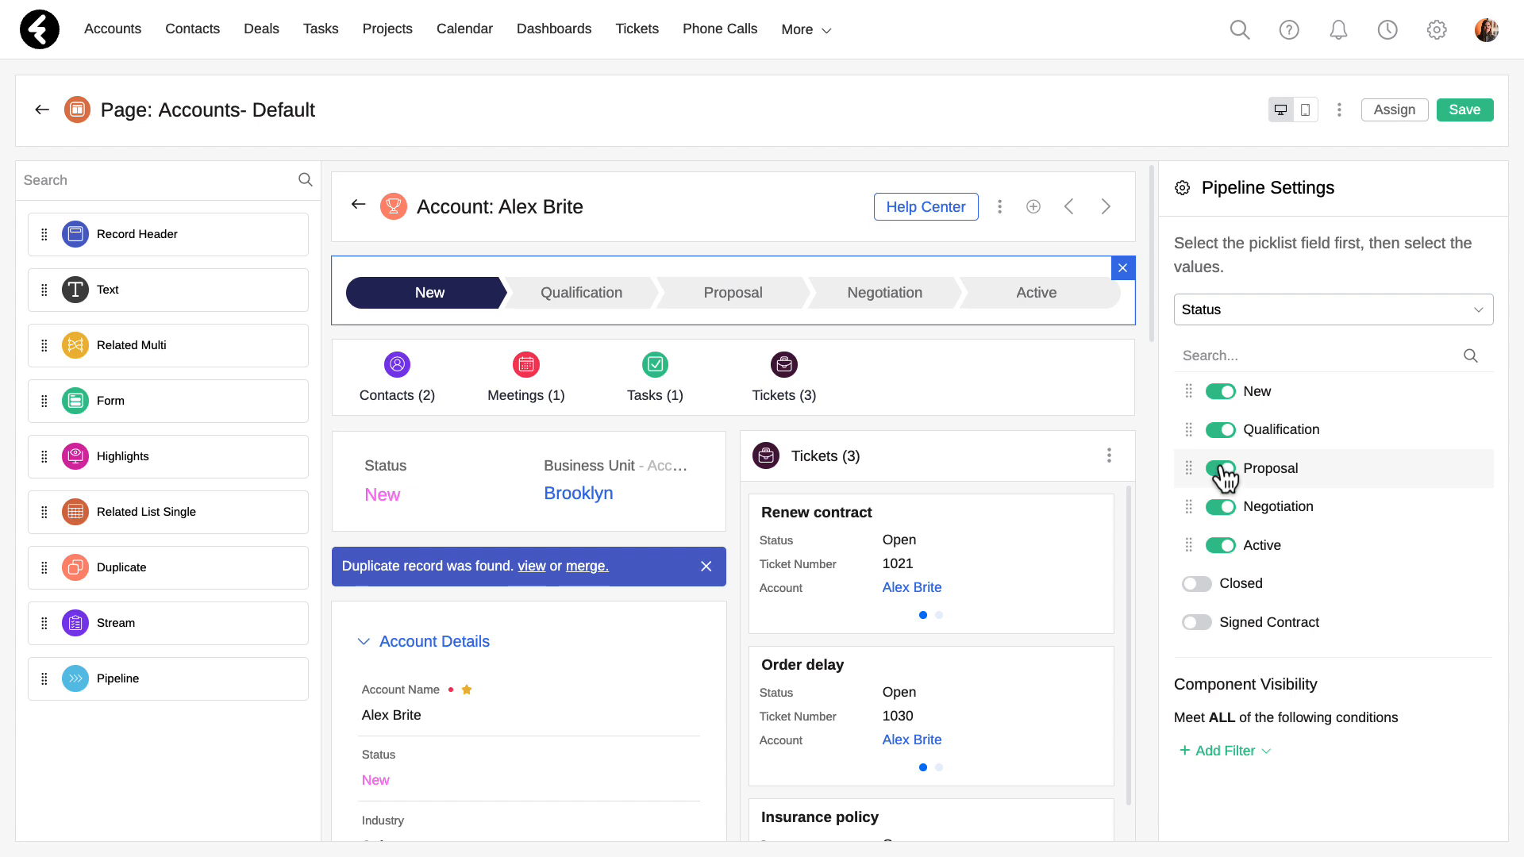
{"action": "left_click_drag", "start_coordinate": [1226, 477], "coordinate": [1195, 483]}
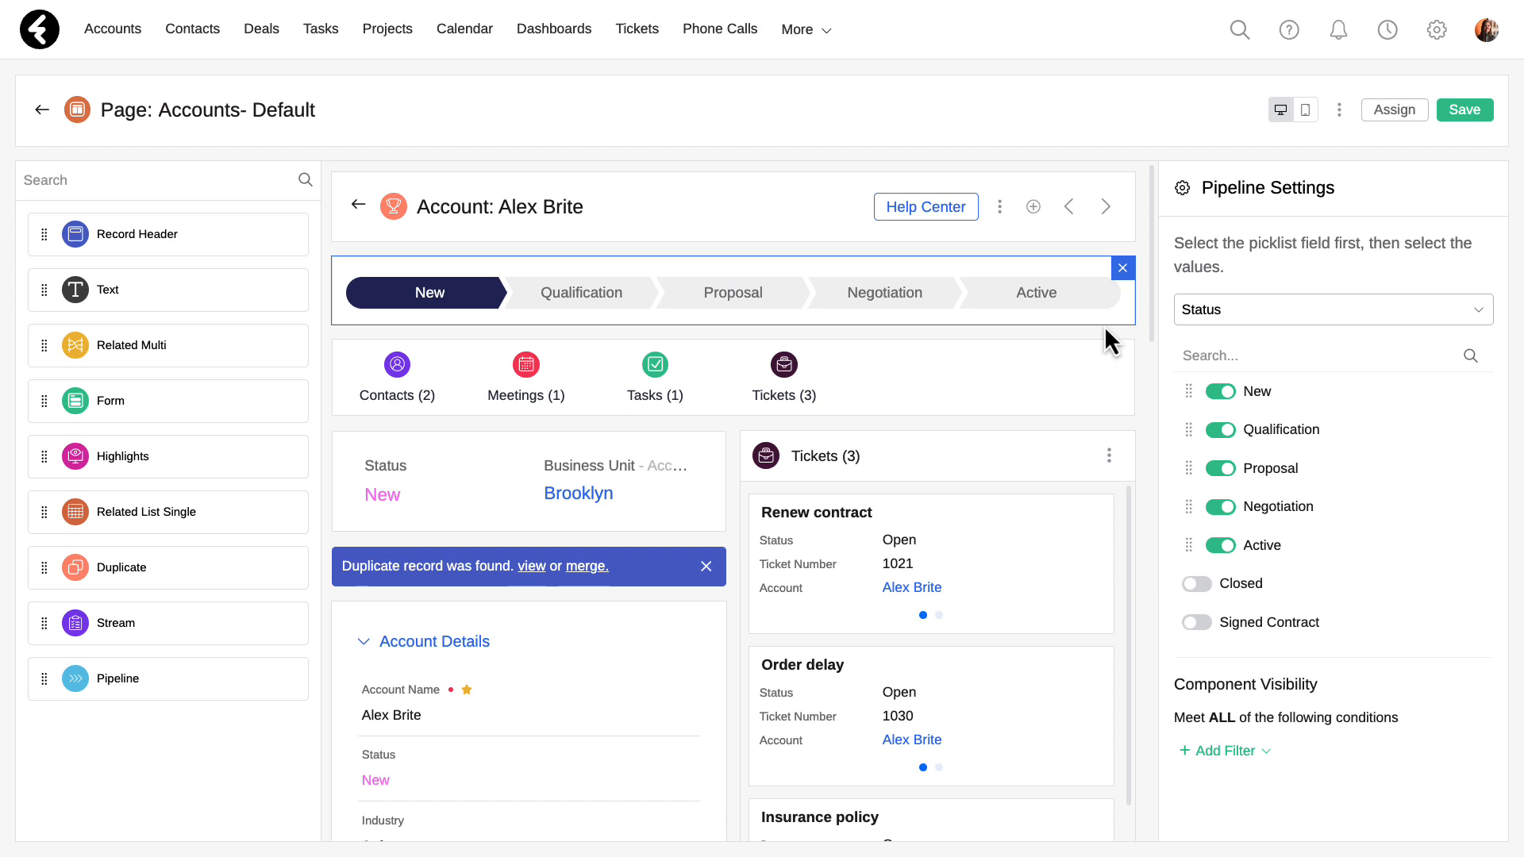
{"action": "left_click", "coordinate": [1460, 111]}
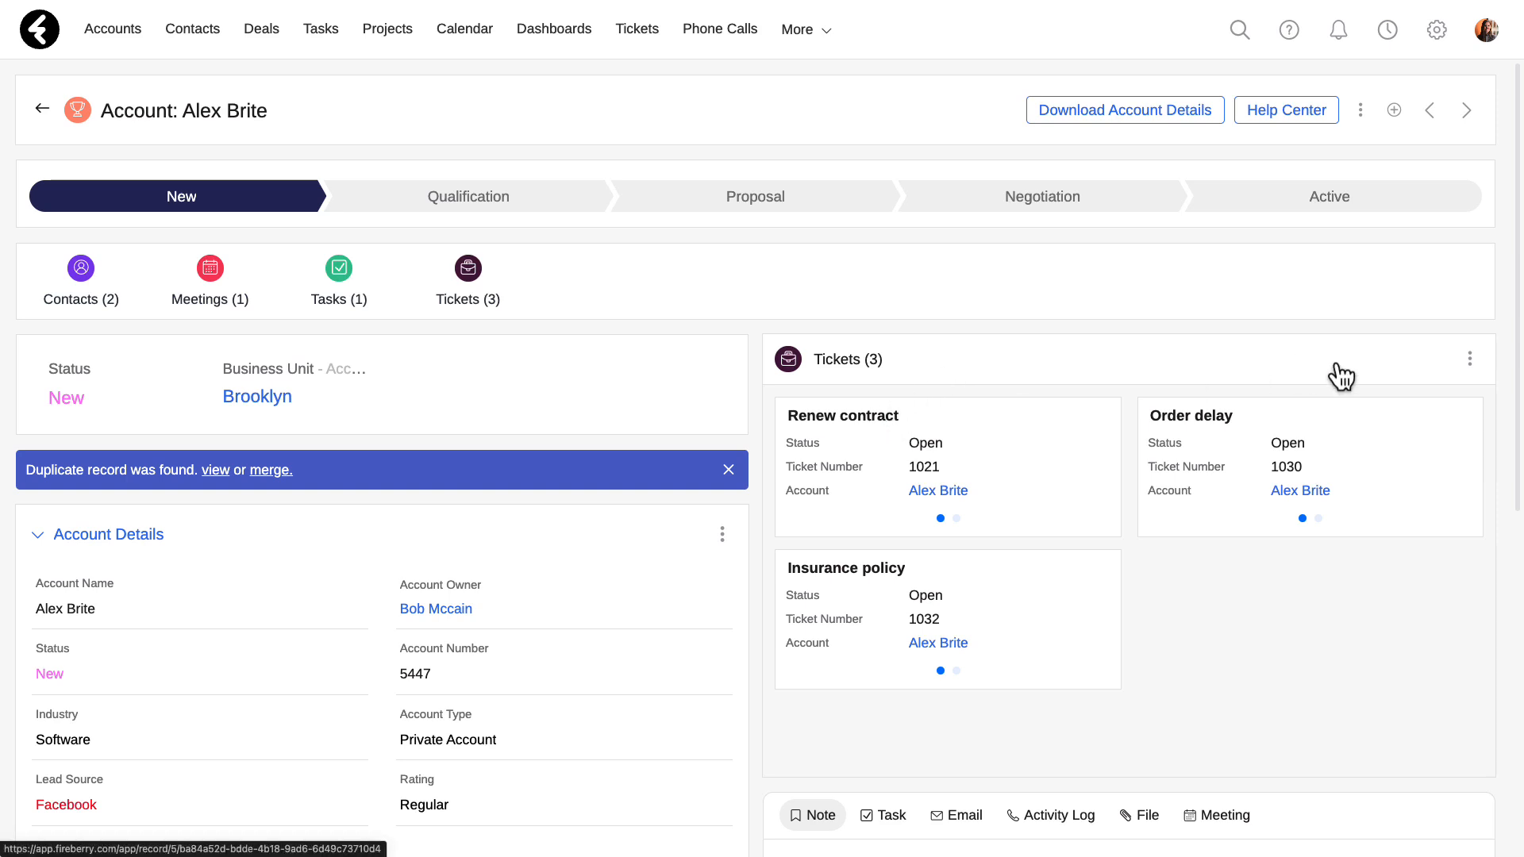
Look at the Tickets list's options and the Renew contract ticket, and return to the account record.
{"action": "left_click", "coordinate": [1469, 358]}
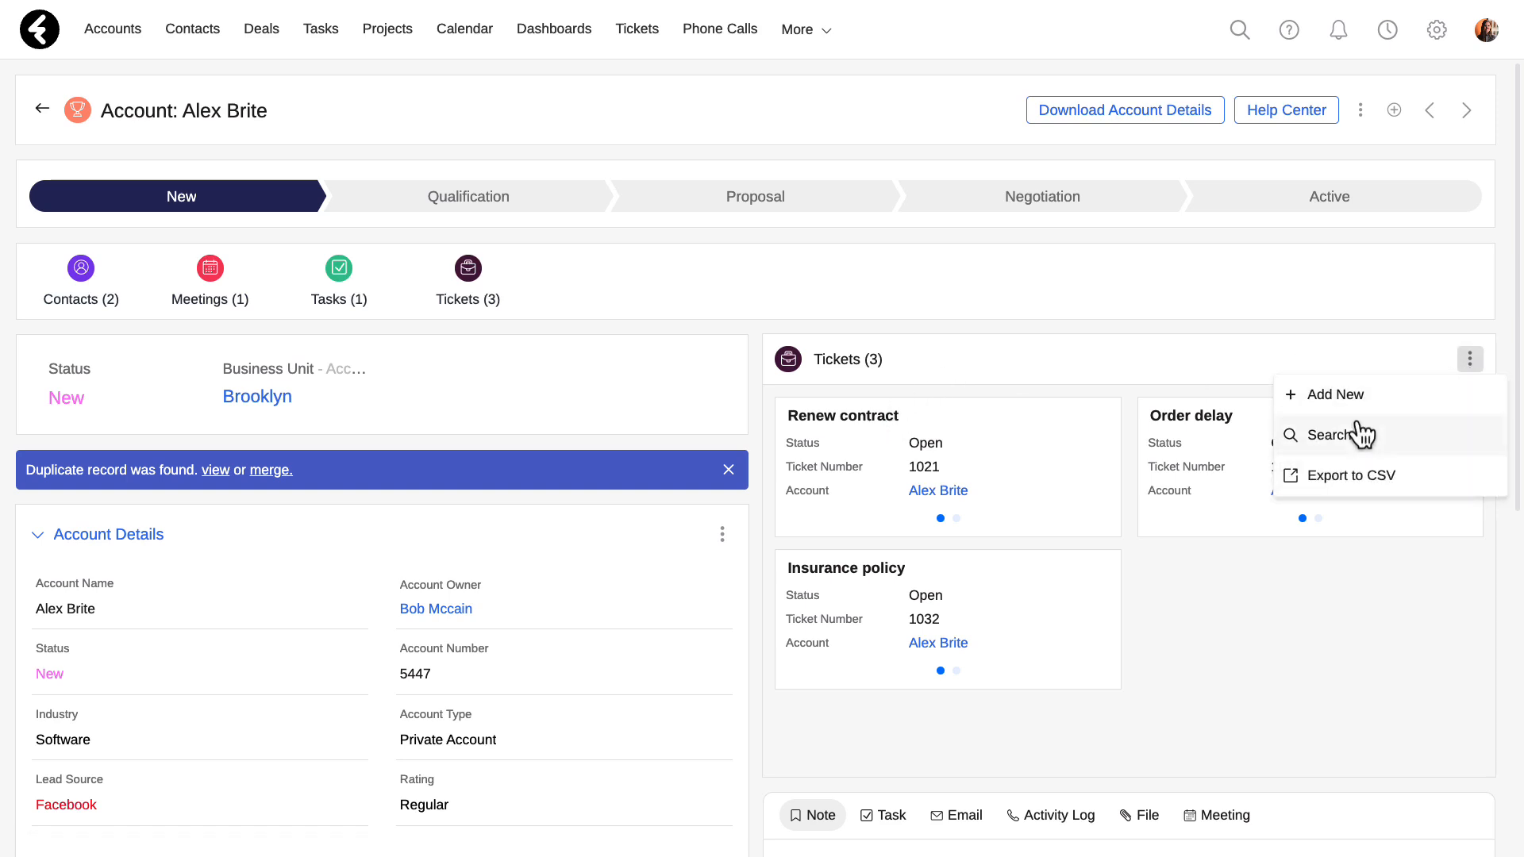
{"action": "left_click", "coordinate": [1290, 370]}
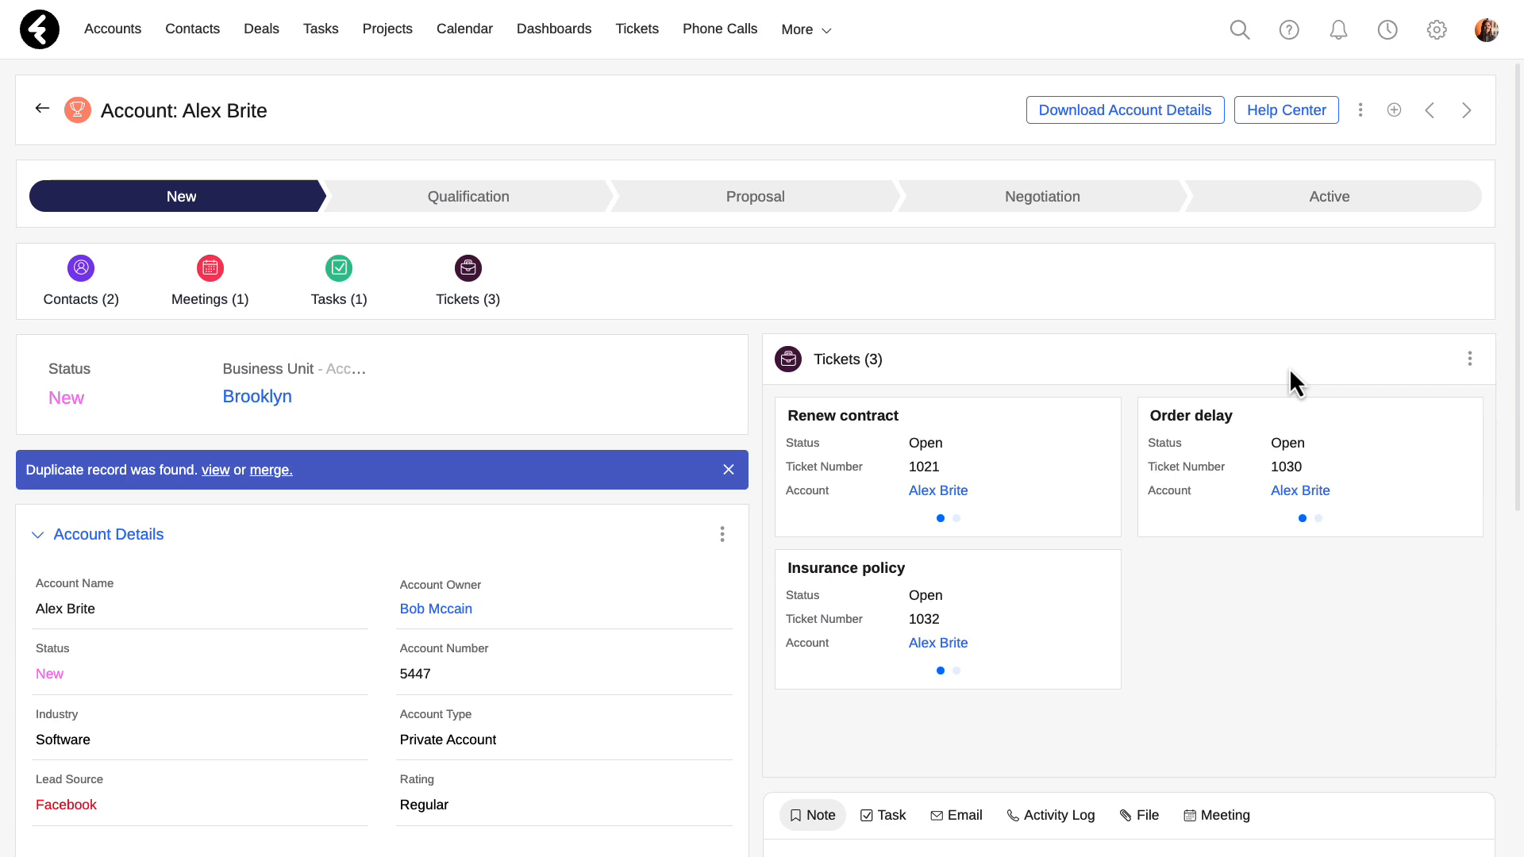
{"action": "left_click", "coordinate": [1069, 447]}
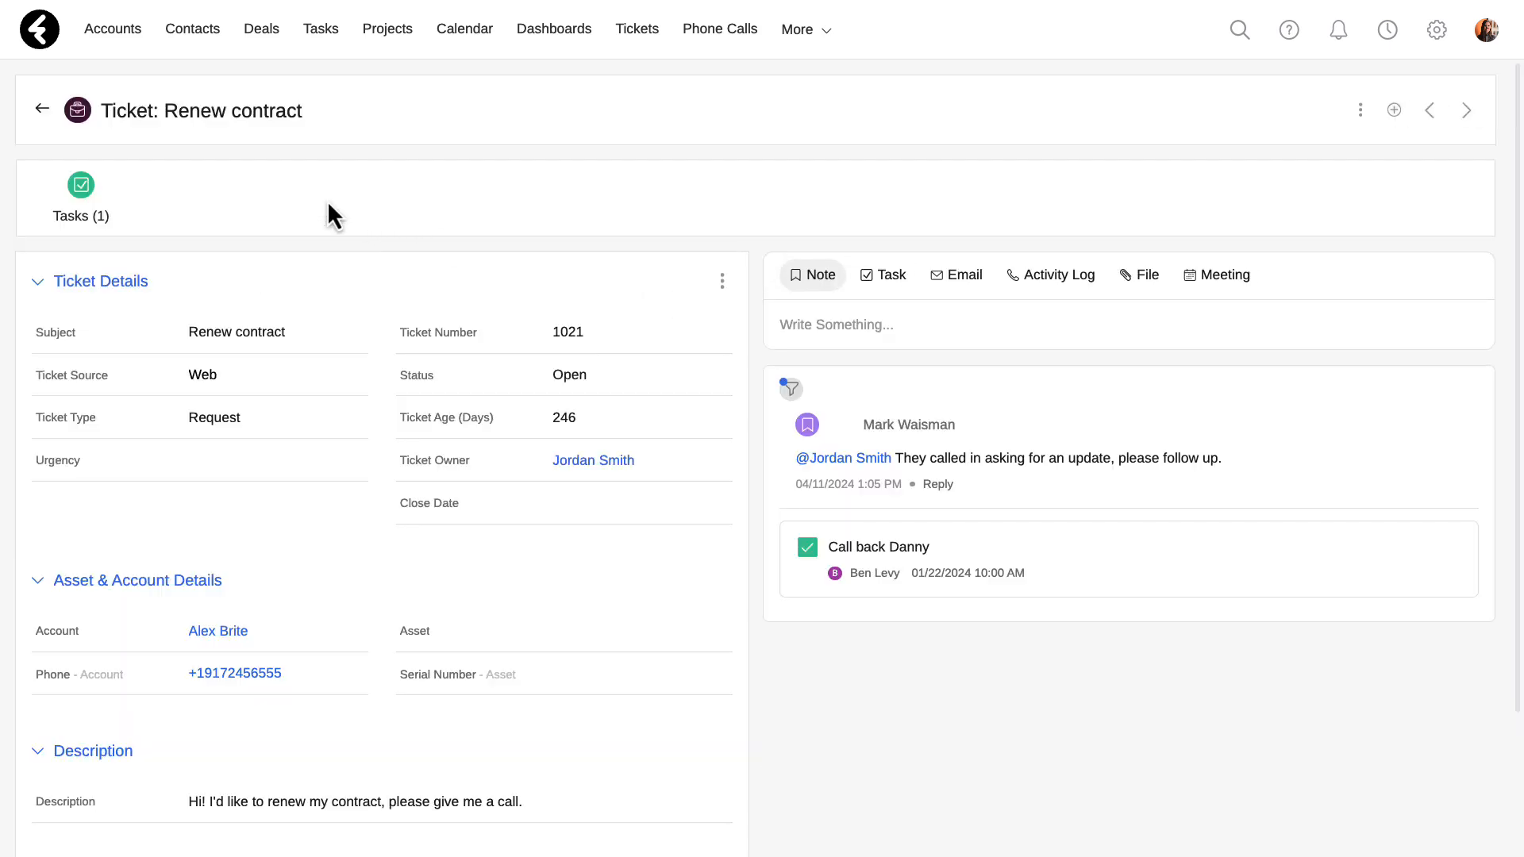
{"action": "left_click", "coordinate": [43, 111]}
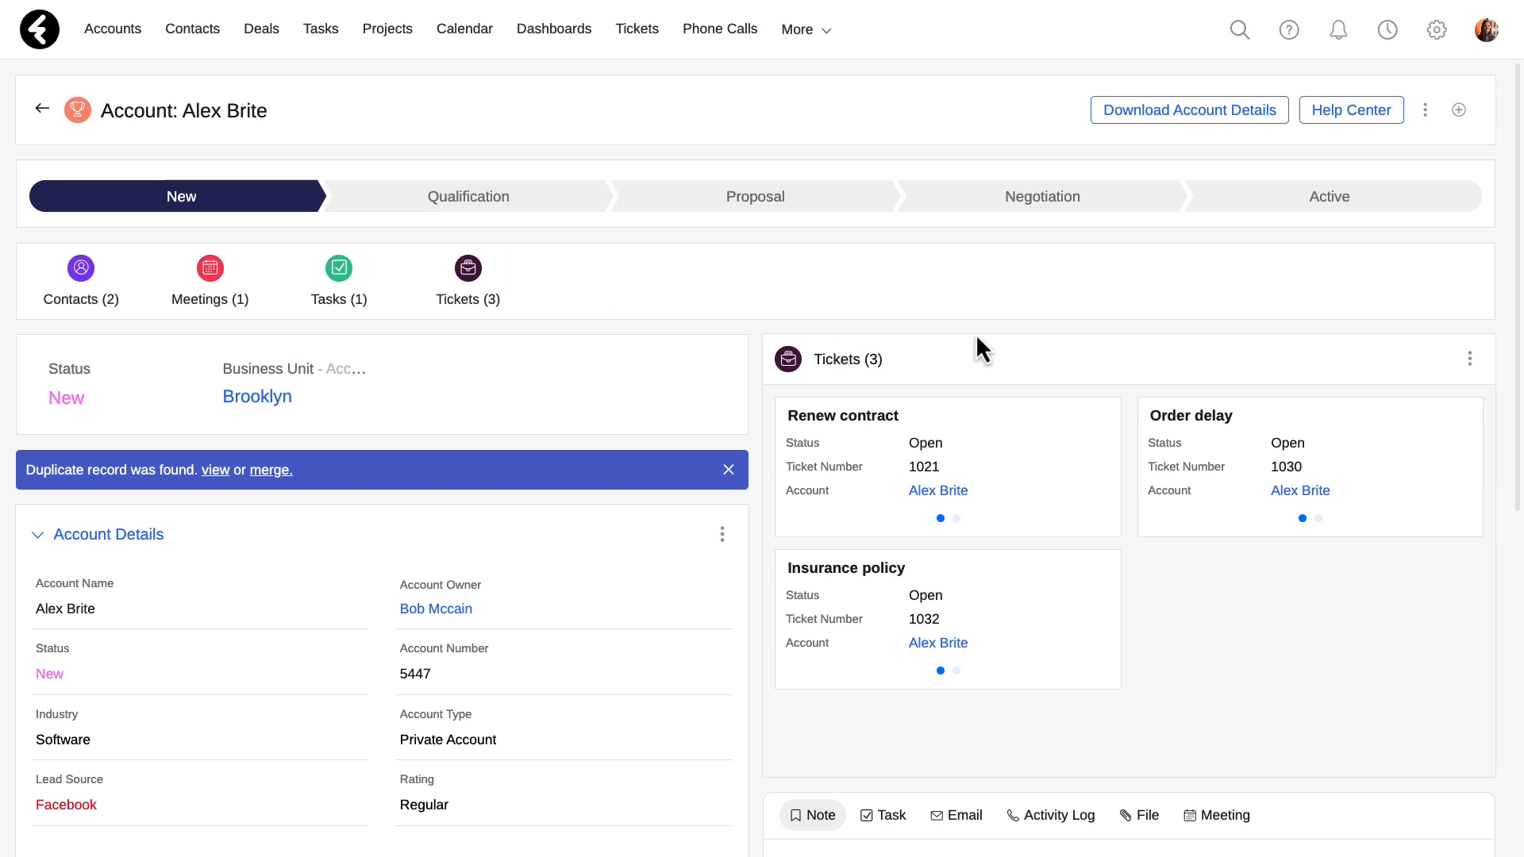
View the account's duplicate record and the merge comparison, and close it without merging.
{"action": "left_click", "coordinate": [216, 470]}
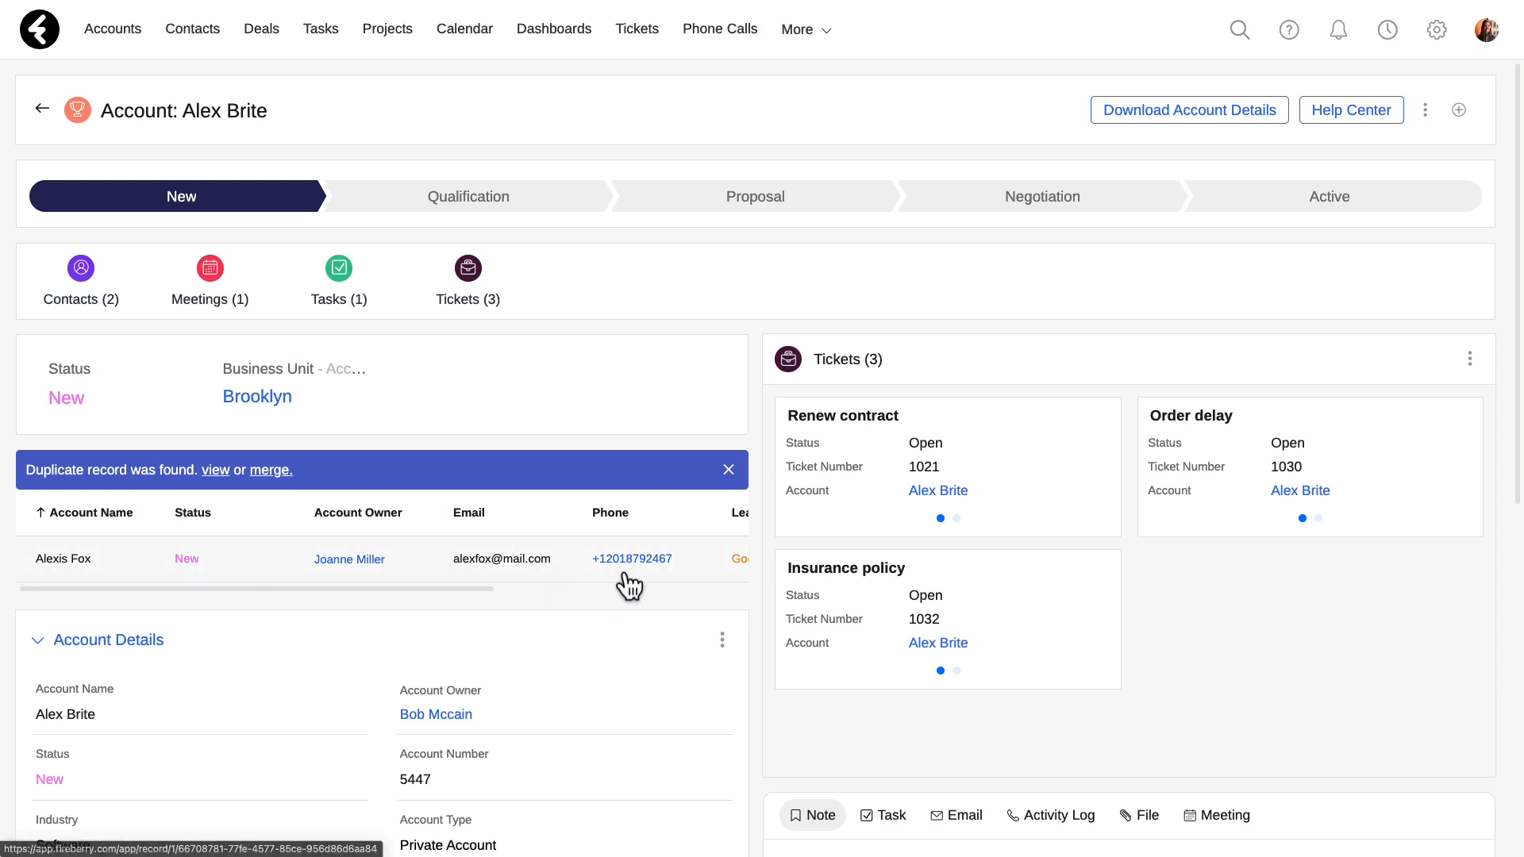
{"action": "left_click", "coordinate": [272, 472]}
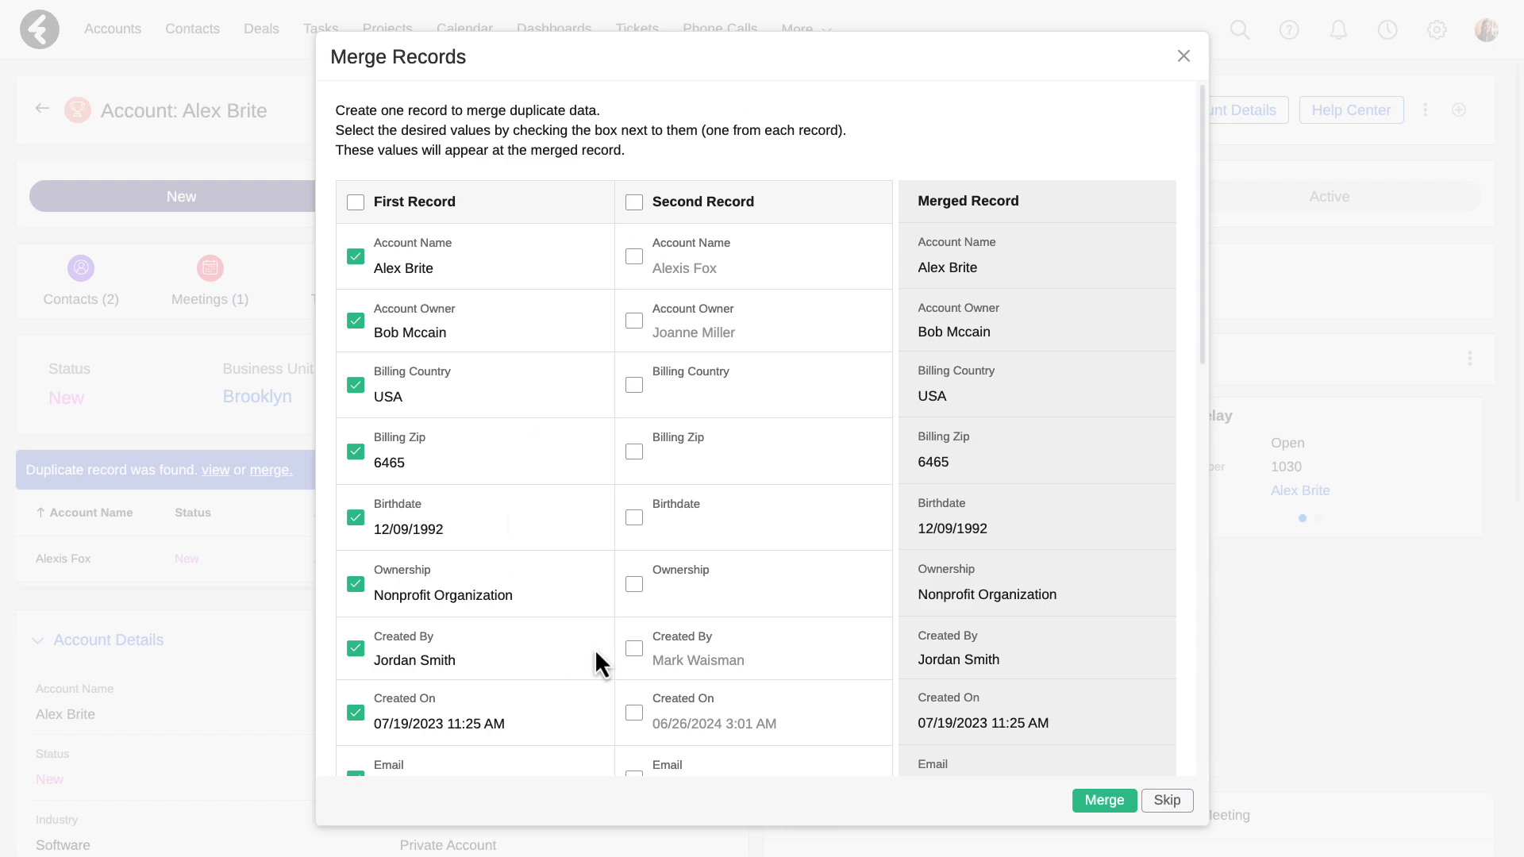
{"action": "left_click", "coordinate": [1184, 56]}
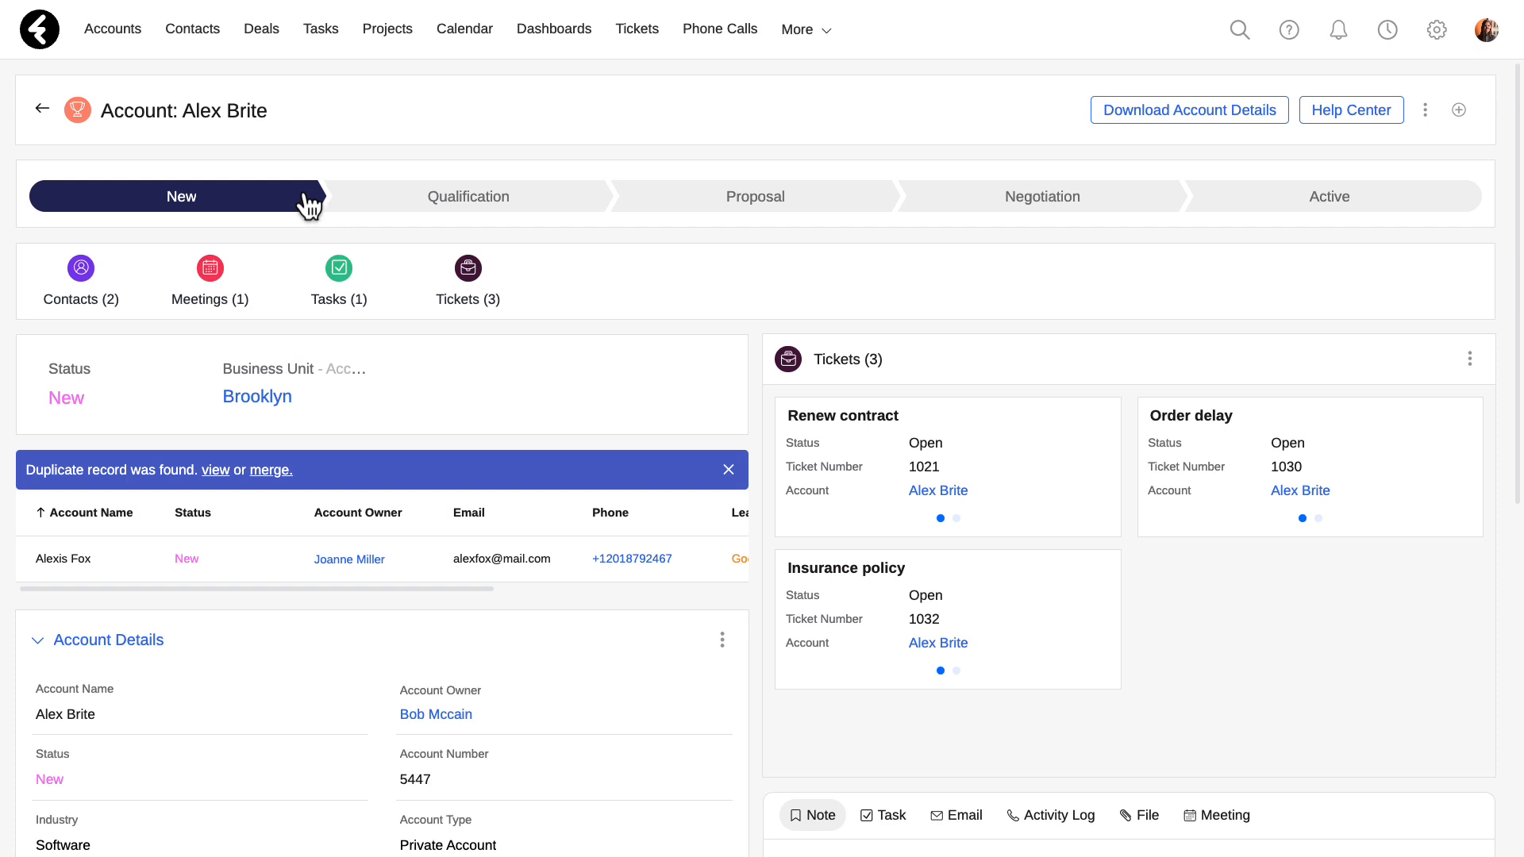
Move the account through the Qualification and Proposal pipeline stages, and return it to New.
{"action": "left_click", "coordinate": [444, 208]}
{"action": "left_click", "coordinate": [681, 205]}
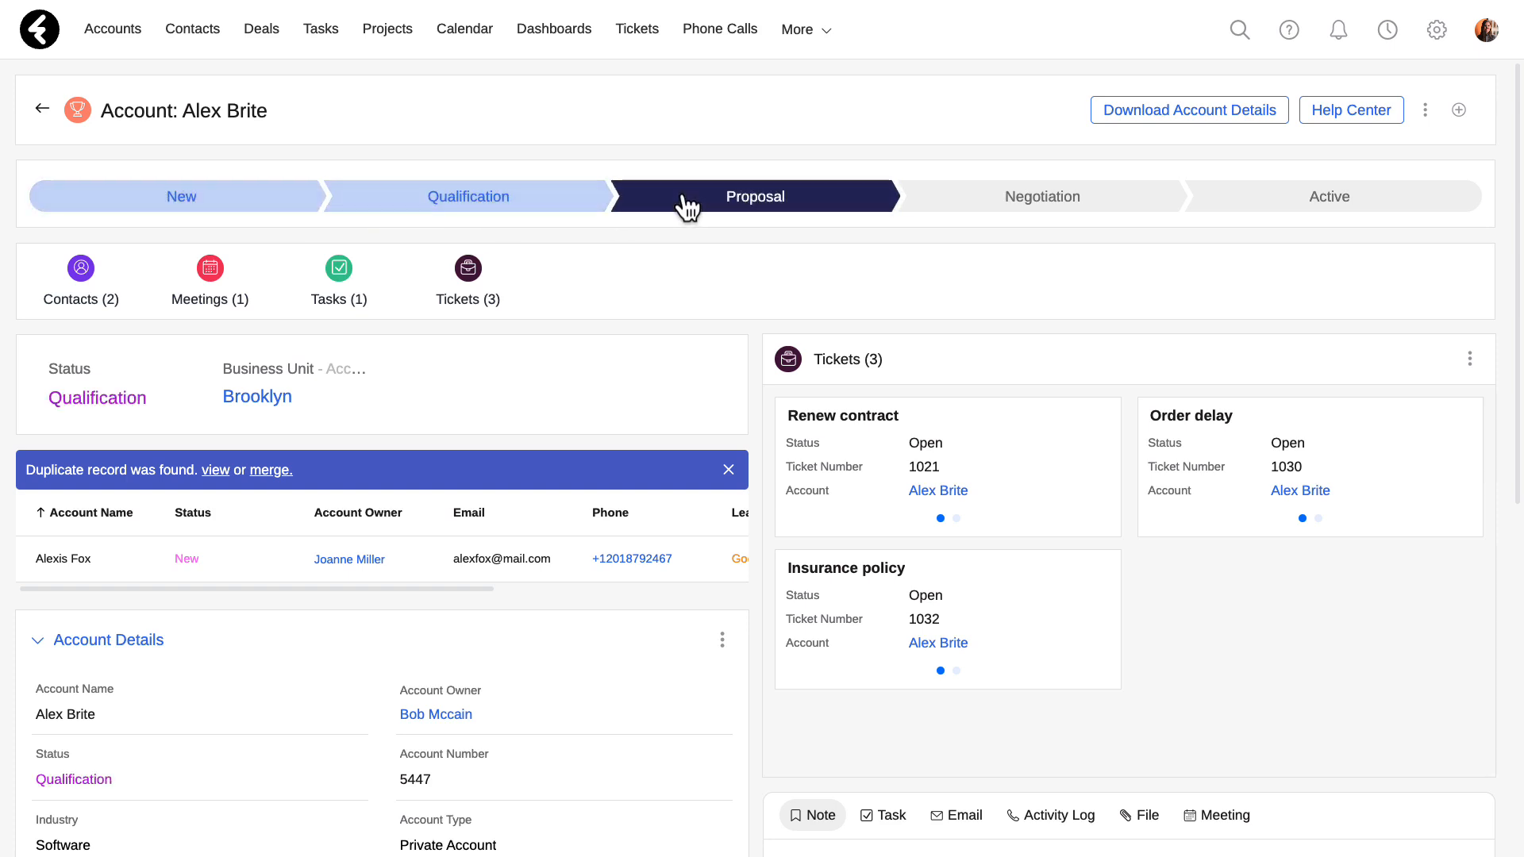
{"action": "left_click", "coordinate": [259, 204]}
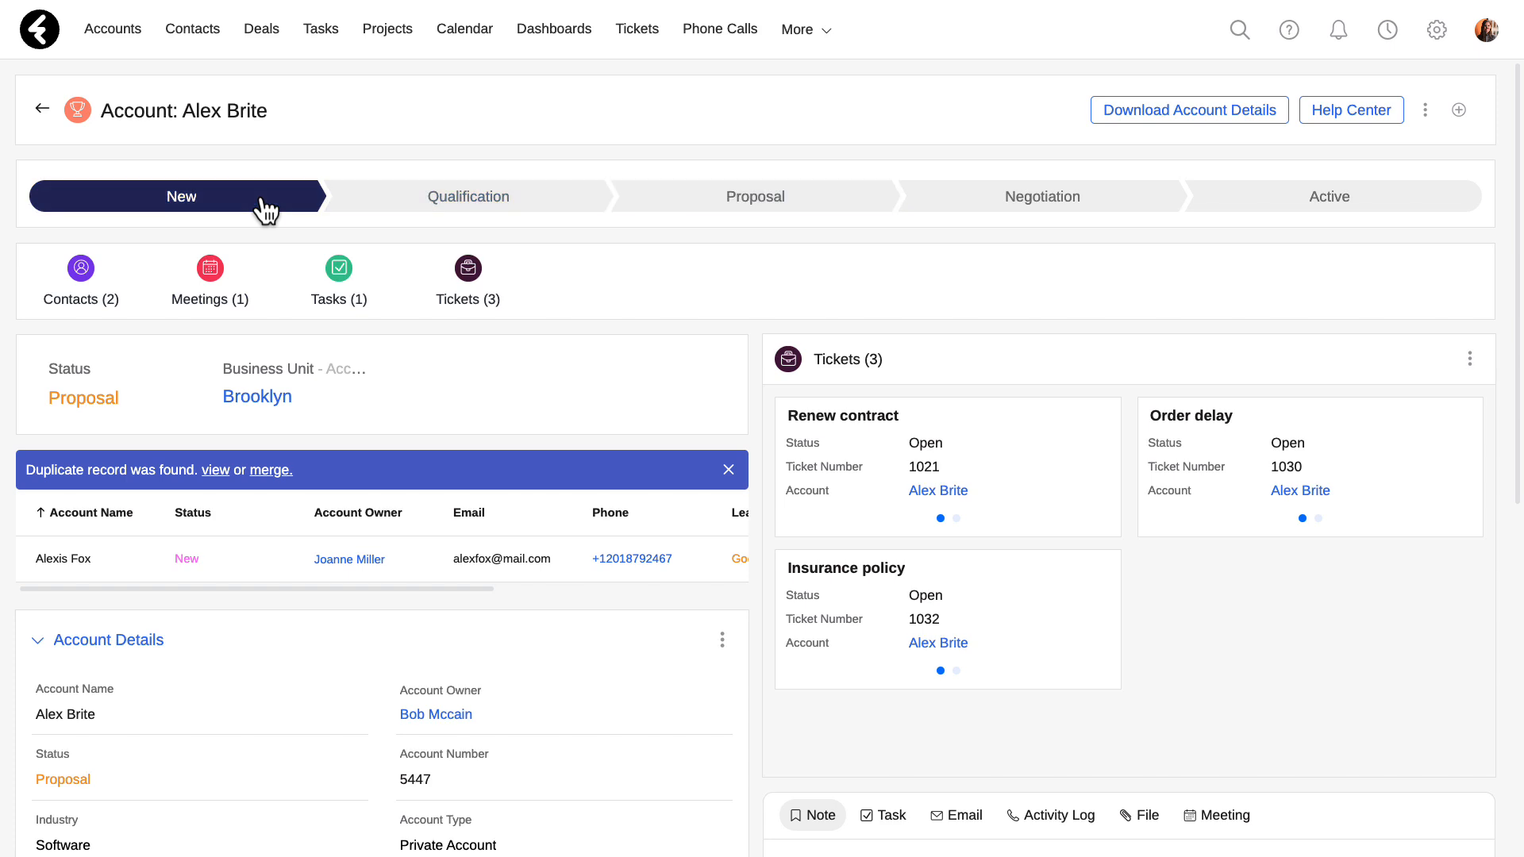